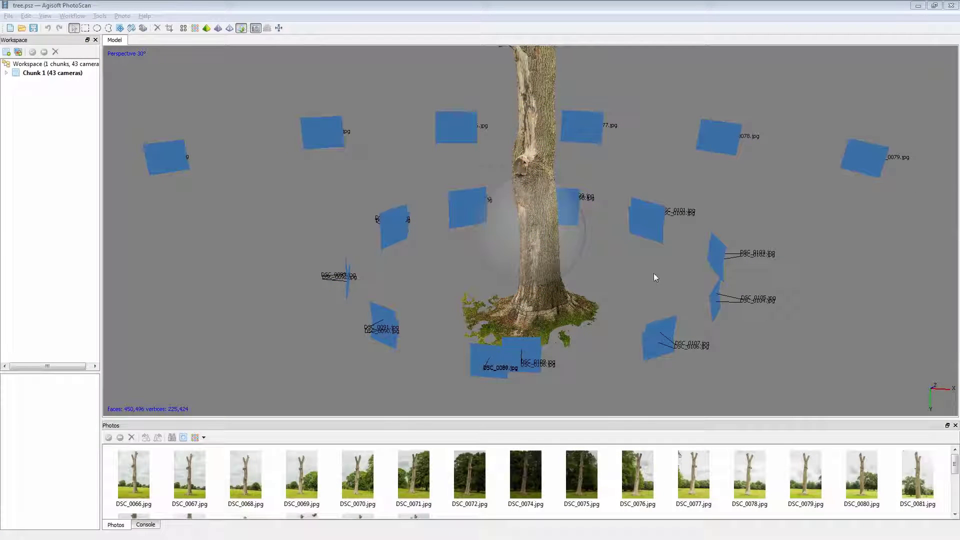
# - Import Tree1_REUV.obj from the Export folder to replace the textured tree model
pyautogui.moveTo(655, 277); pyautogui.dragTo(509, 211)
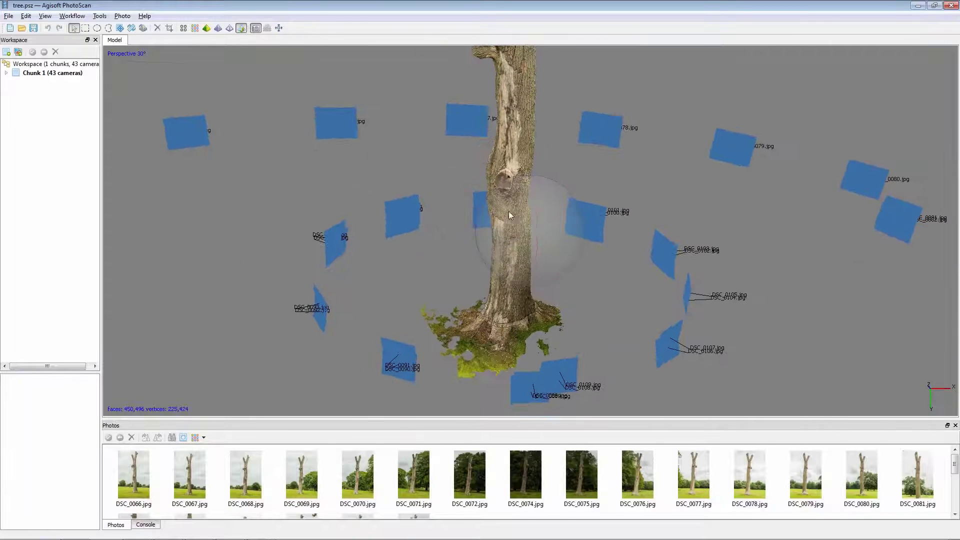
pyautogui.click(99, 17)
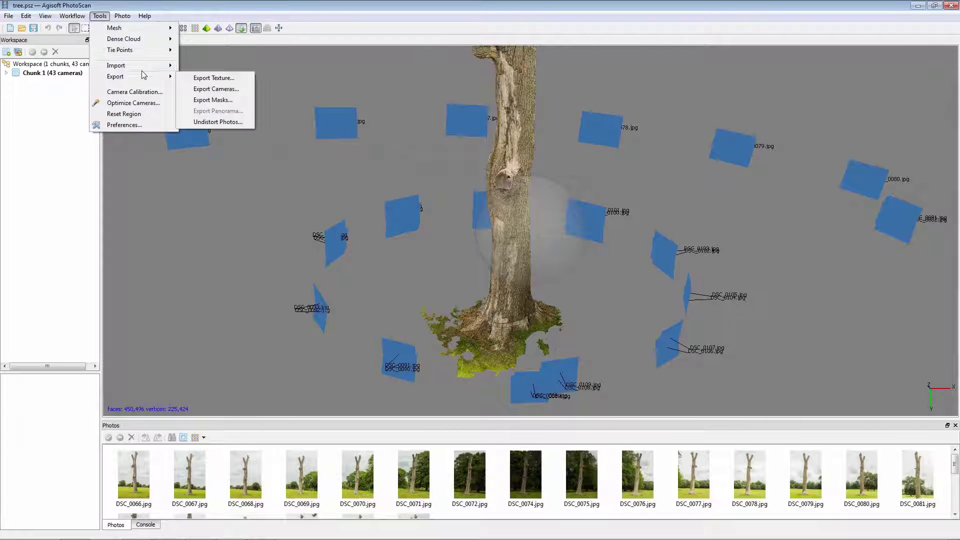
pyautogui.moveTo(147, 69)
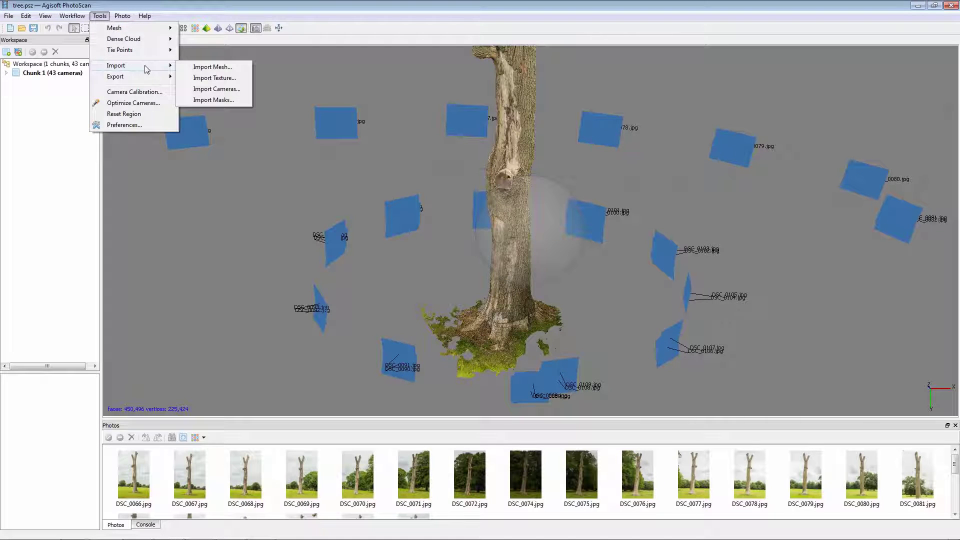
pyautogui.click(226, 72)
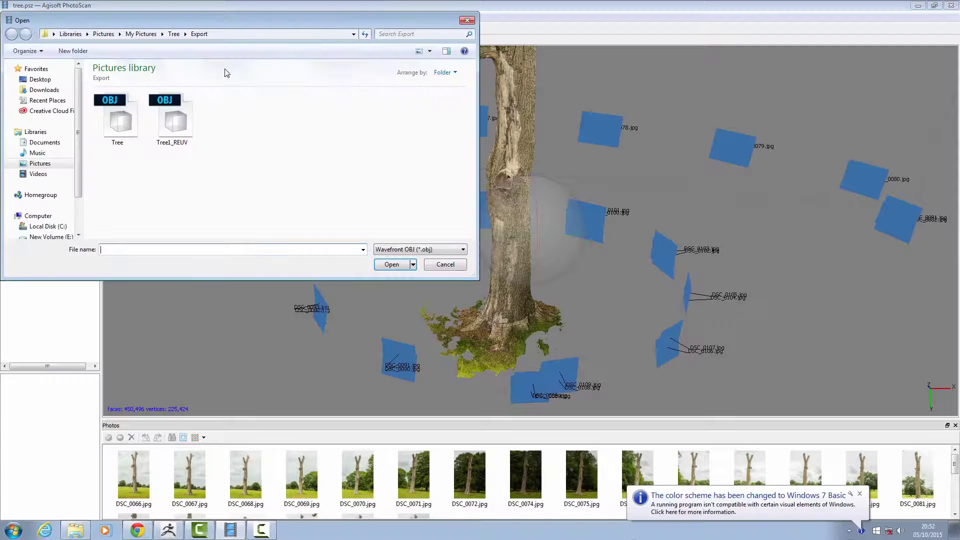
pyautogui.click(176, 128)
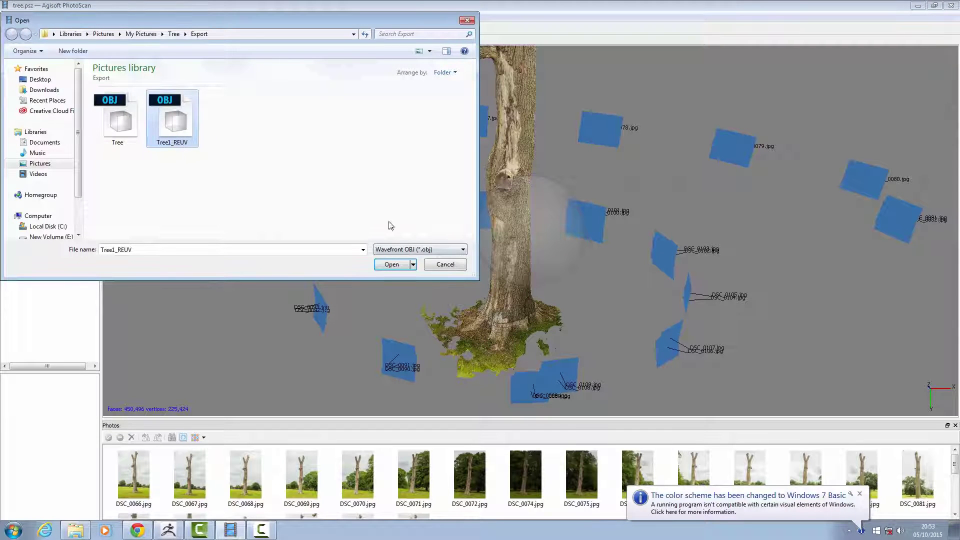
pyautogui.click(391, 265)
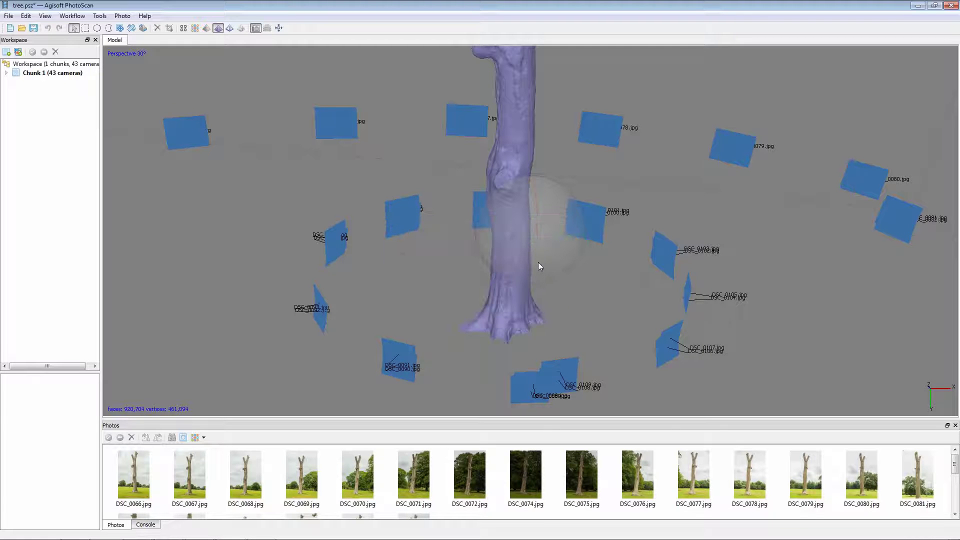
# - Inspect the imported trunk mesh in wireframe from side and higher angles
pyautogui.moveTo(538, 261)
pyautogui.mouseDown()
pyautogui.moveTo(526, 266)
pyautogui.moveTo(520, 250)
pyautogui.moveTo(542, 261)
pyautogui.moveTo(543, 233)
pyautogui.moveTo(572, 255)
pyautogui.moveTo(527, 260)
pyautogui.moveTo(527, 248)
pyautogui.moveTo(554, 272)
pyautogui.moveTo(538, 266)
pyautogui.mouseUp()
pyautogui.scroll(5, 533, 268)
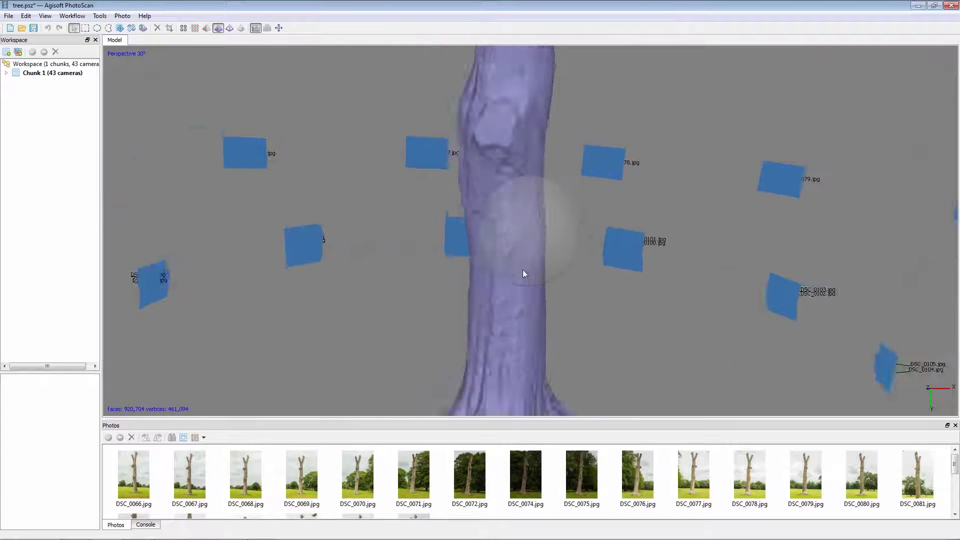
pyautogui.scroll(4, 523, 270)
pyautogui.click(230, 29)
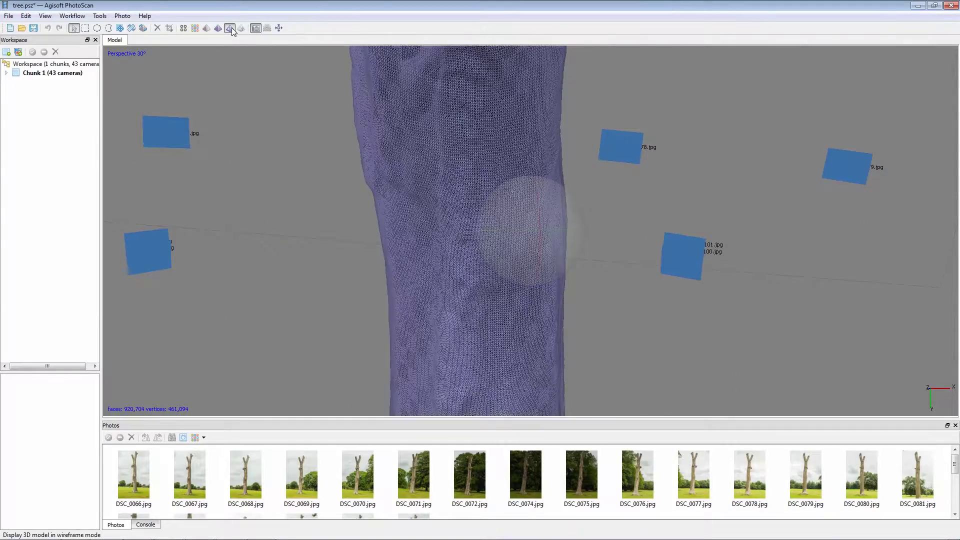
pyautogui.scroll(5, 566, 245)
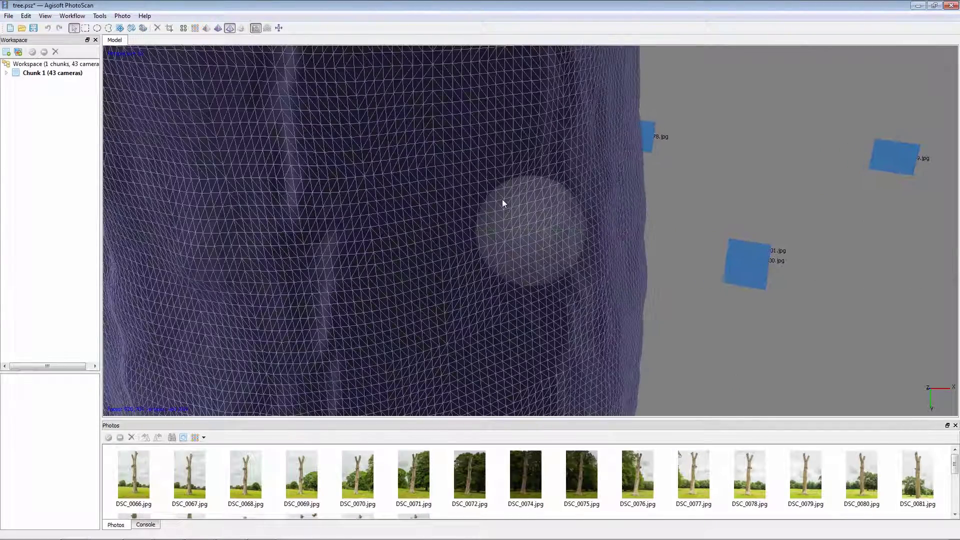
pyautogui.scroll(-10, 502, 202)
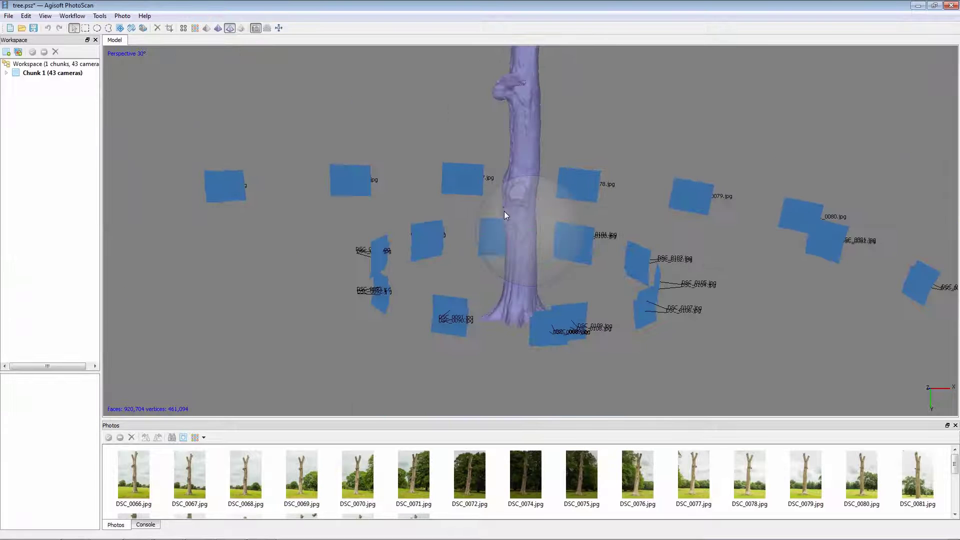
pyautogui.scroll(-5, 504, 211)
pyautogui.moveTo(518, 193); pyautogui.dragTo(520, 214)
pyautogui.scroll(3, 493, 223)
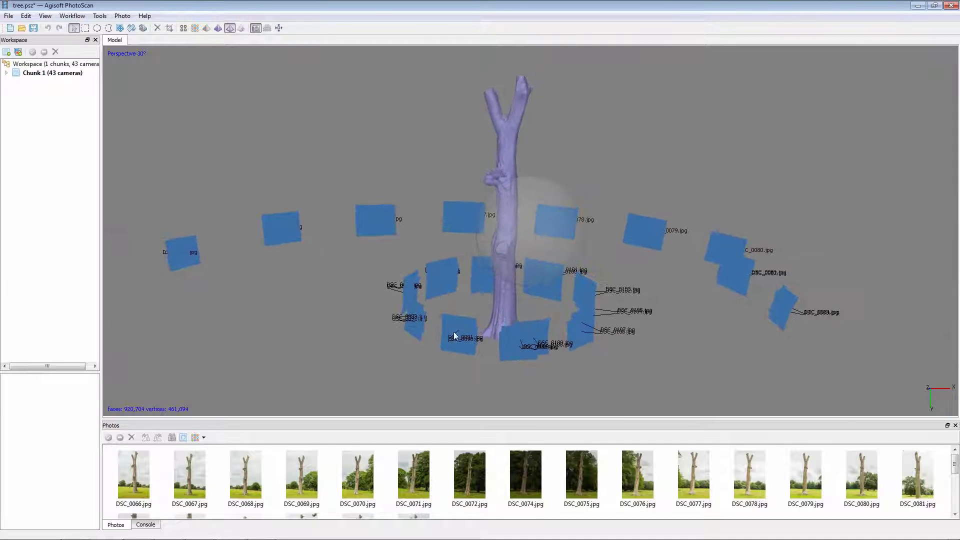
# - Return to shaded display and enlarge the photos panel to two thumbnail rows
pyautogui.click(220, 29)
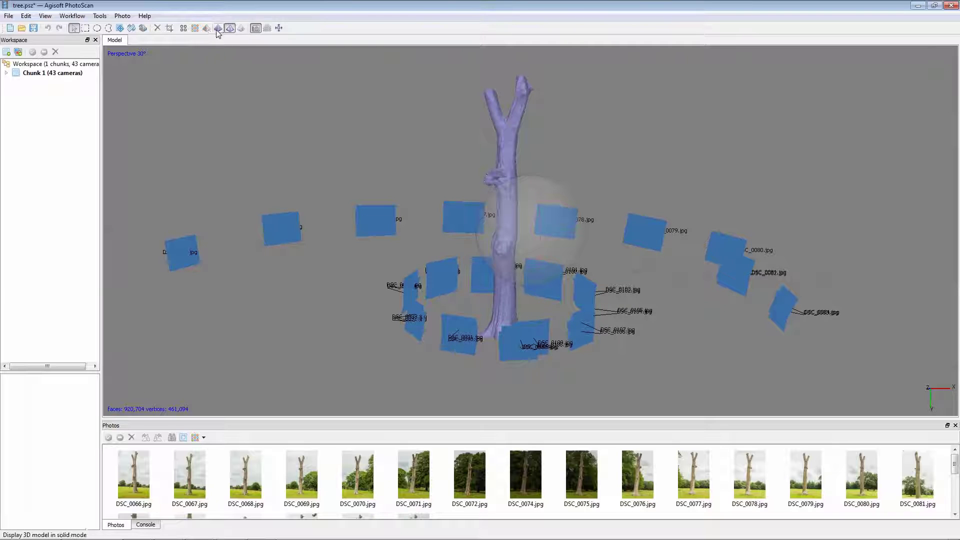
pyautogui.scroll(6, 489, 204)
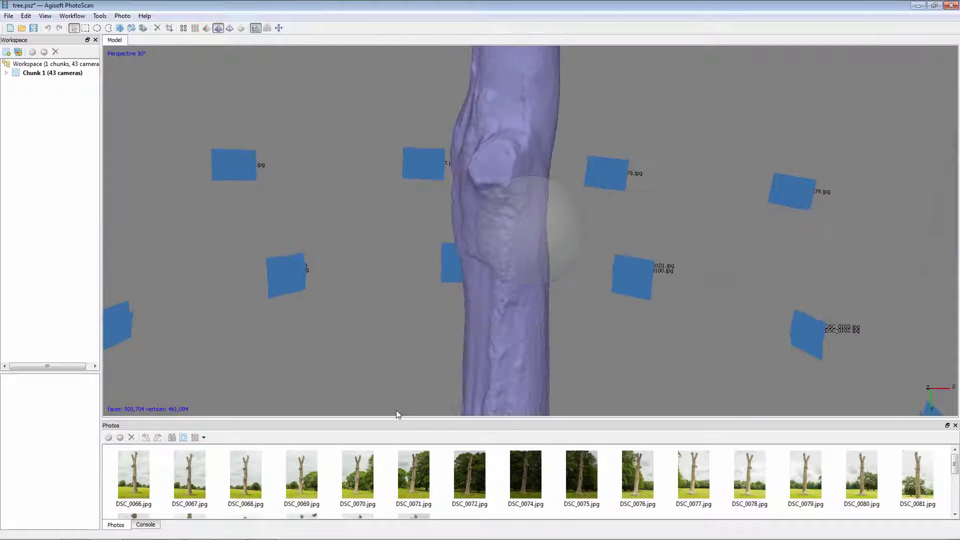
pyautogui.moveTo(397, 418); pyautogui.dragTo(399, 350)
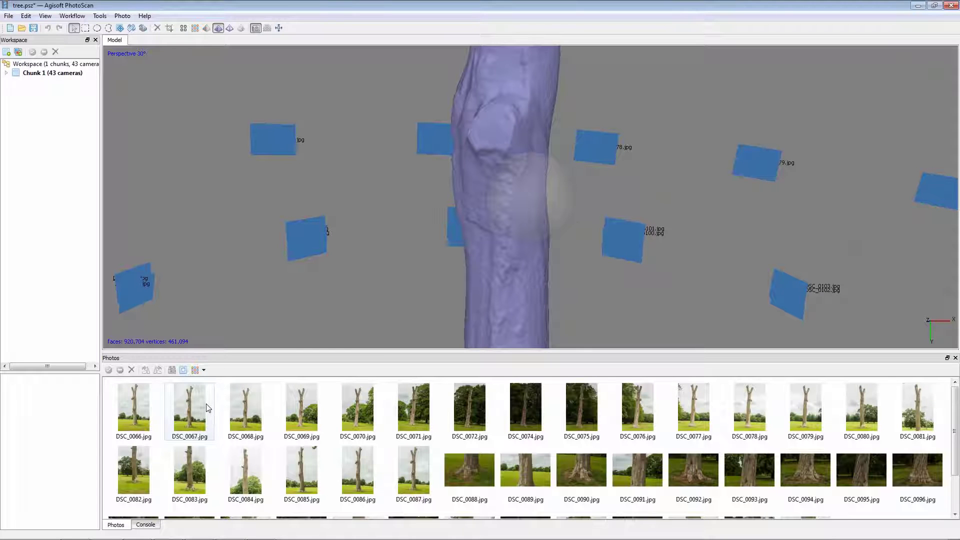
# - Relink all 43 cameras to the Low_Contrast folder via Change Path, using DSC_0066
pyautogui.click(143, 407)
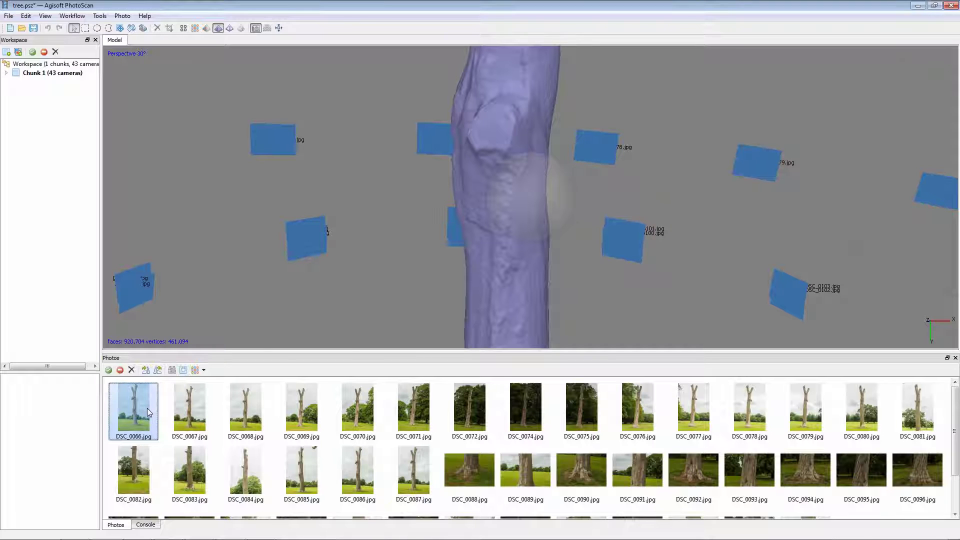
pyautogui.hotkey('ctrl', 'a')
pyautogui.rightClick(146, 408)
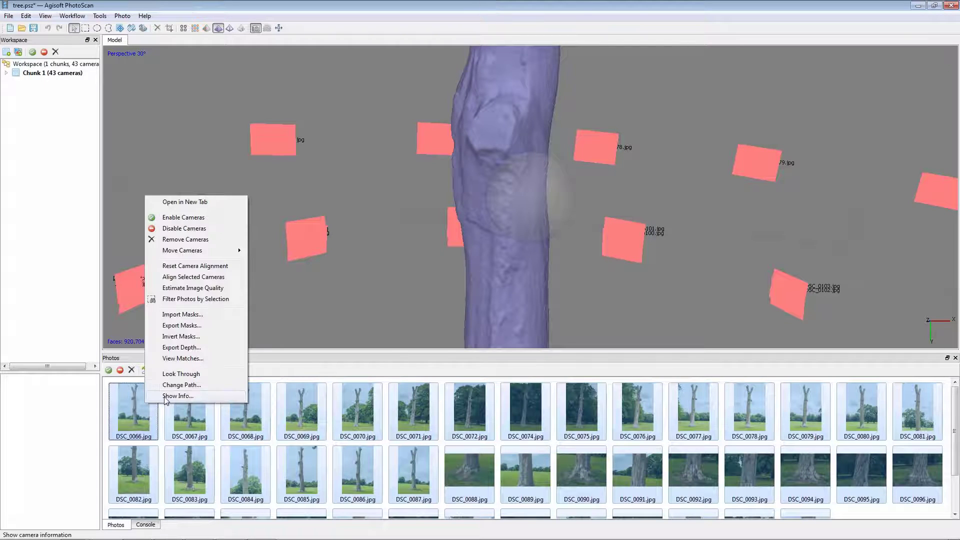
pyautogui.click(188, 385)
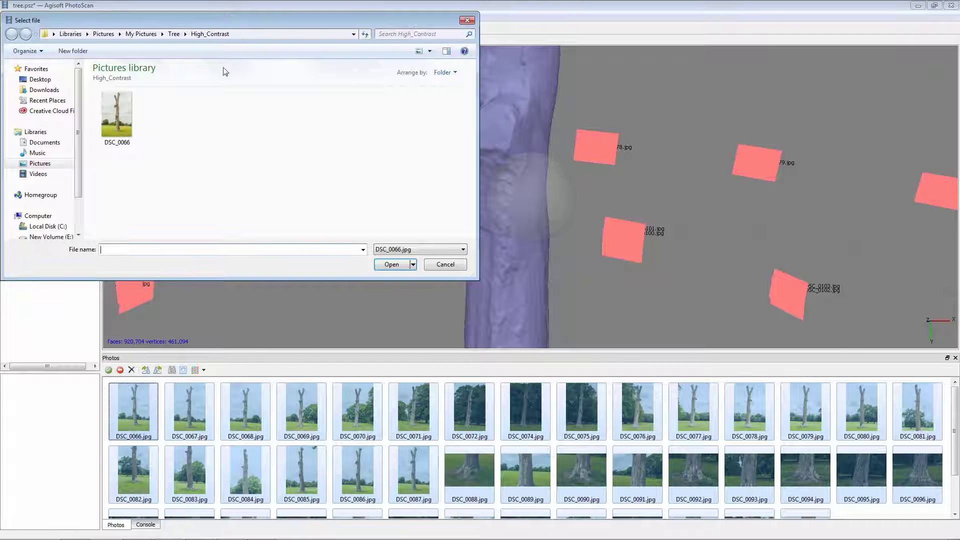
pyautogui.click(173, 34)
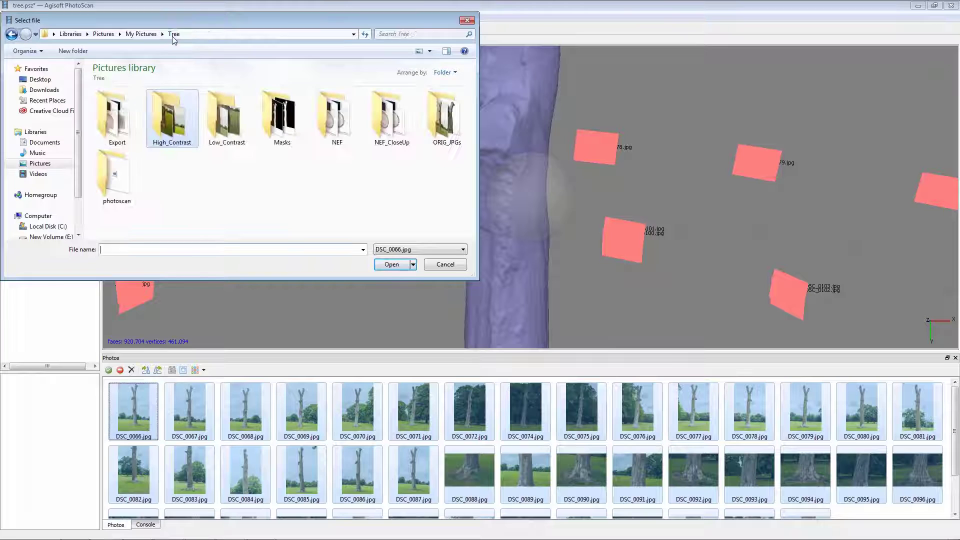
pyautogui.doubleClick(233, 124)
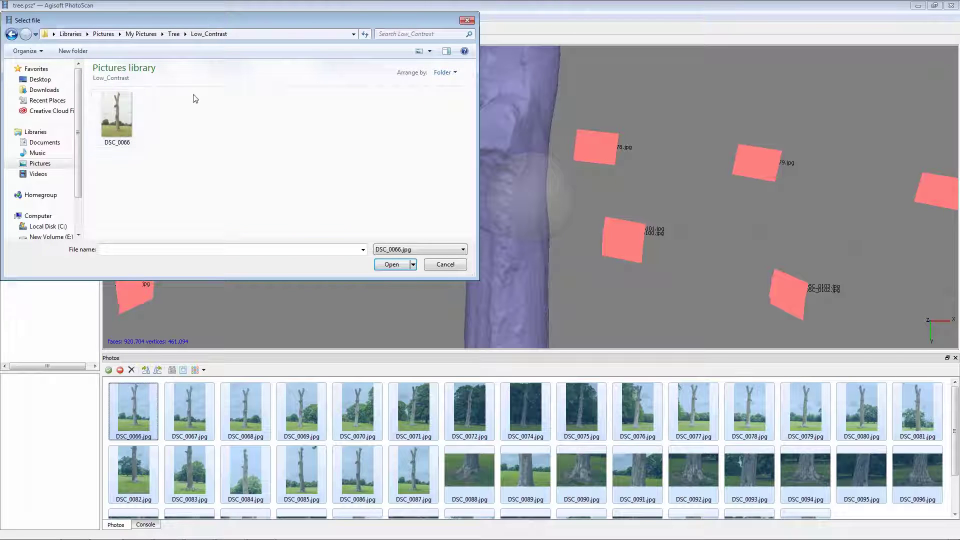
pyautogui.click(122, 116)
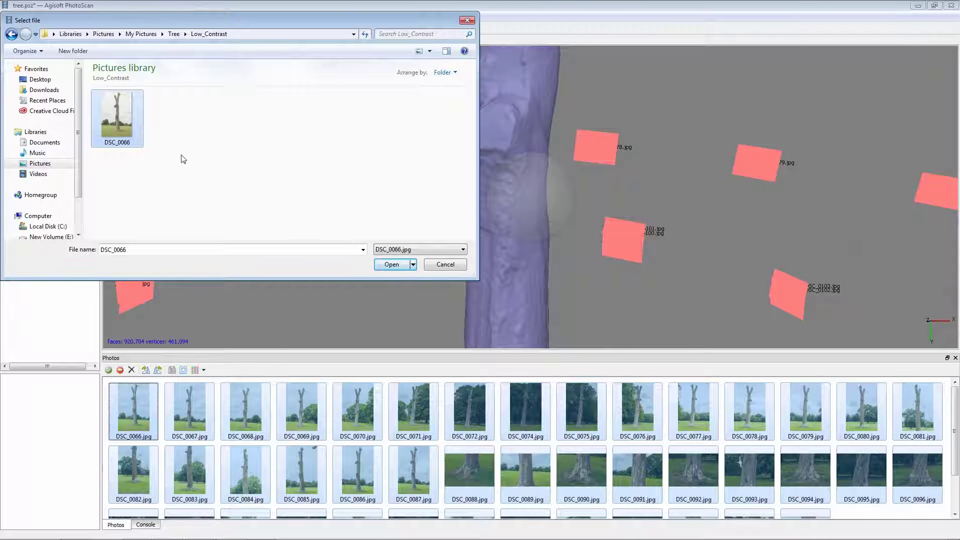
pyautogui.click(393, 264)
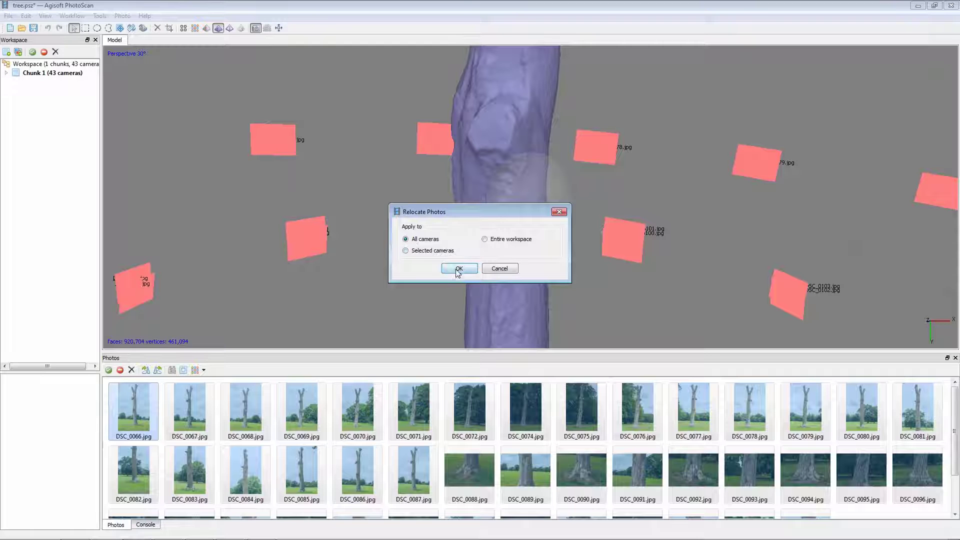
pyautogui.click(458, 270)
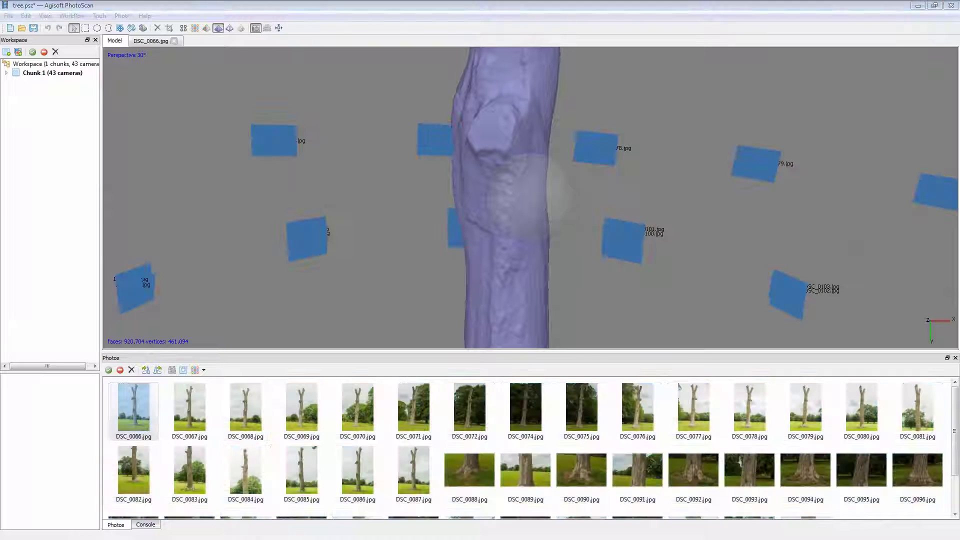
# - Check the relinked DSC_0066 and DSC_0072 photos, then go back to the Model view
pyautogui.doubleClick(136, 401)
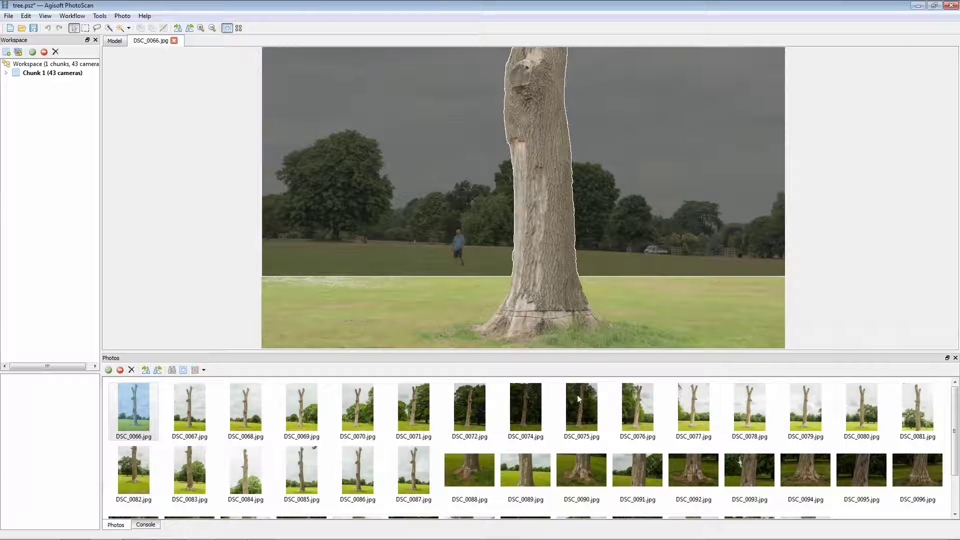
pyautogui.scroll(6, 584, 250)
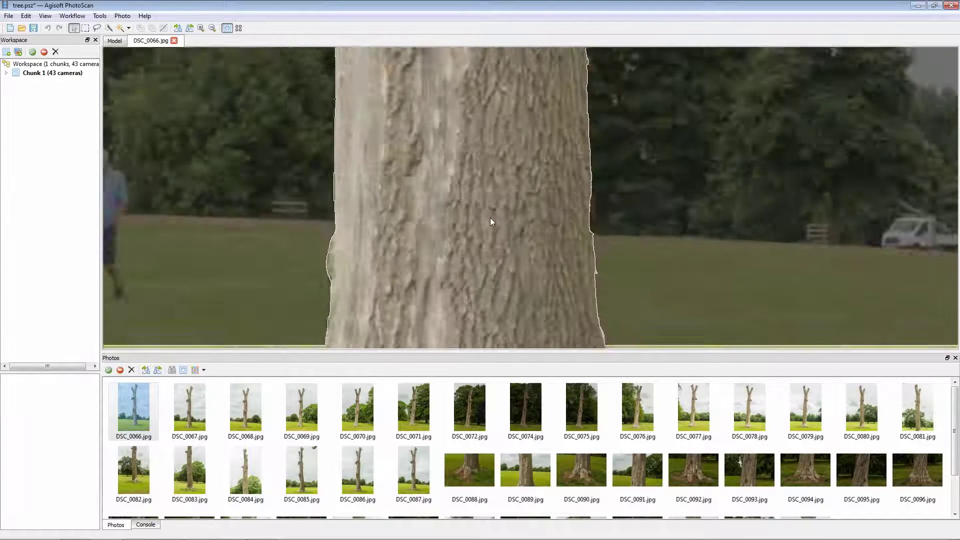
pyautogui.scroll(-6, 489, 218)
pyautogui.click(473, 399)
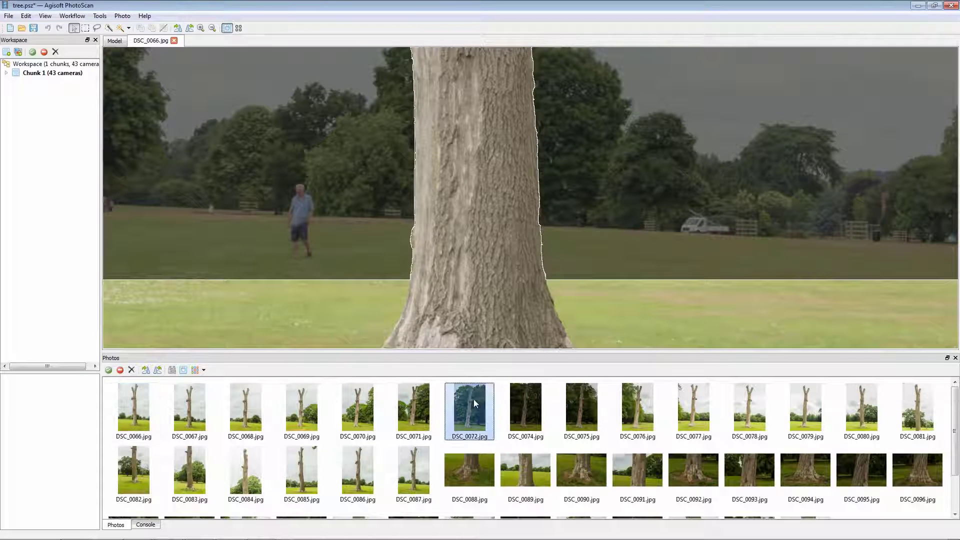
pyautogui.scroll(4, 413, 247)
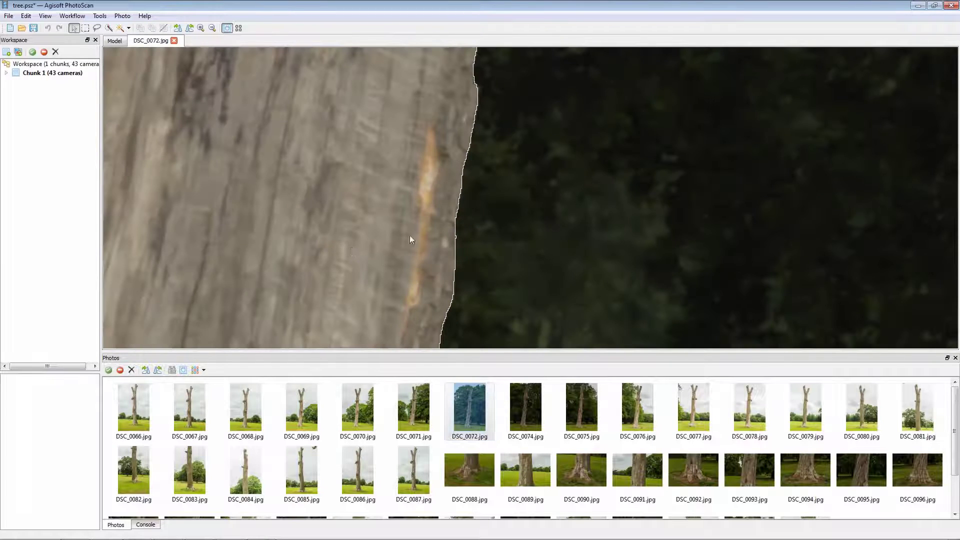
pyautogui.rightClick(444, 251)
pyautogui.scroll(-4, 388, 247)
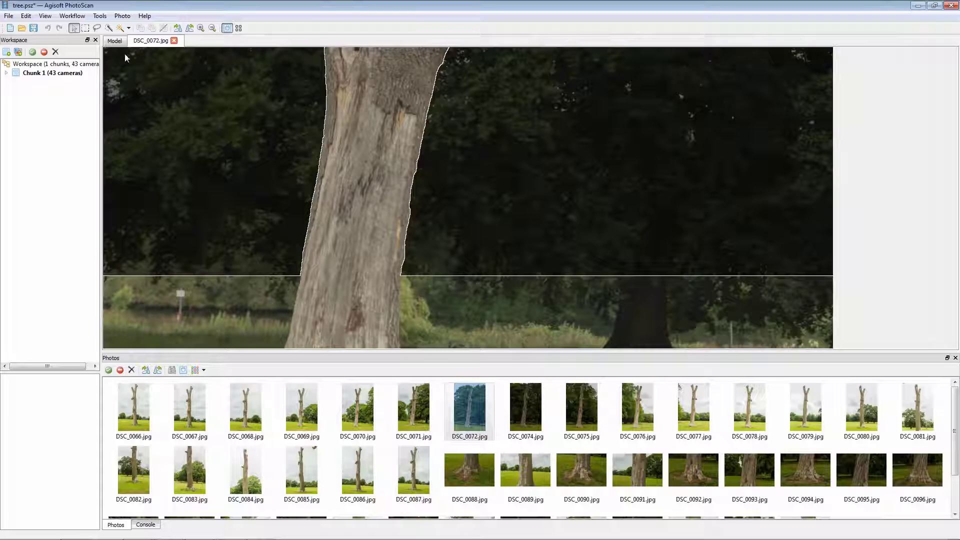
pyautogui.click(115, 41)
# - Build a 4096 texture with Keep uv mapping and Mosaic blending
pyautogui.click(70, 17)
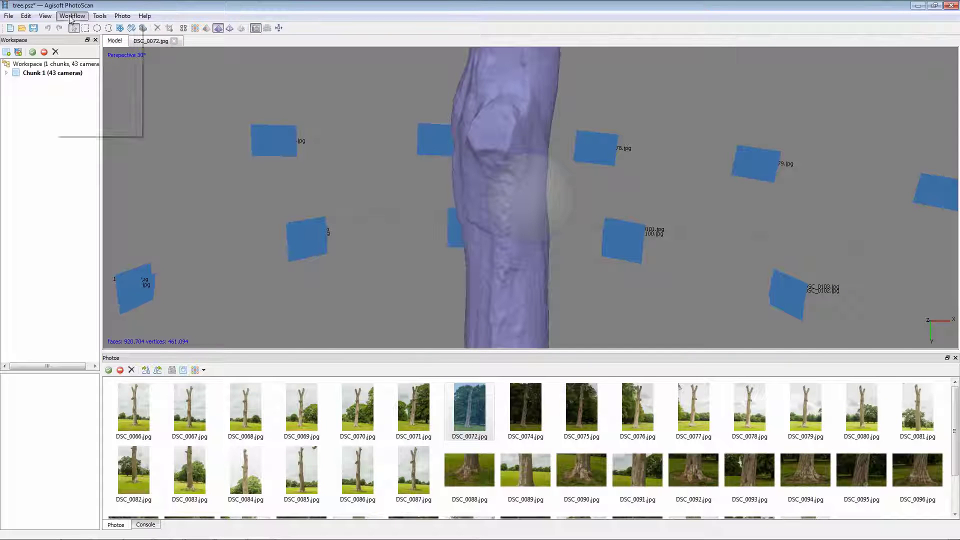
pyautogui.click(94, 88)
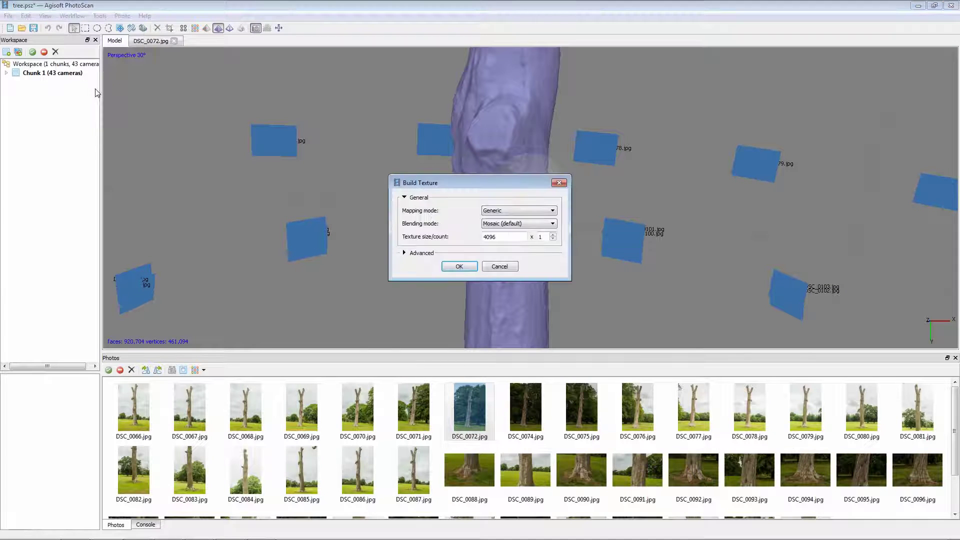
pyautogui.click(520, 212)
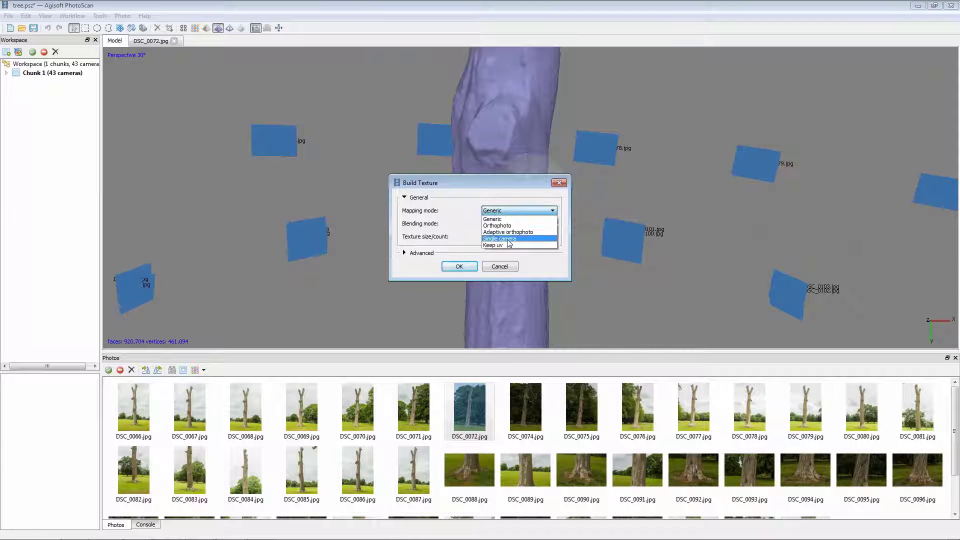
pyautogui.click(505, 245)
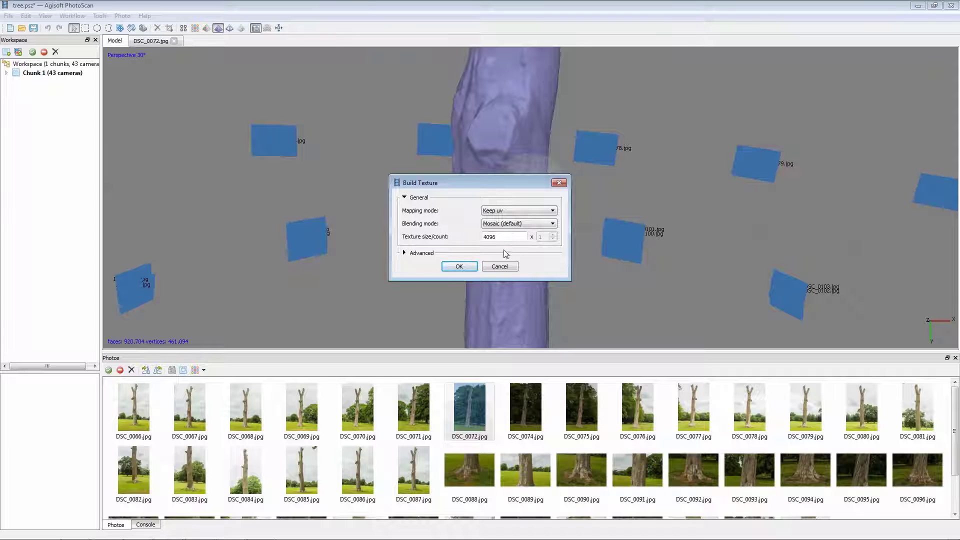
pyautogui.click(415, 254)
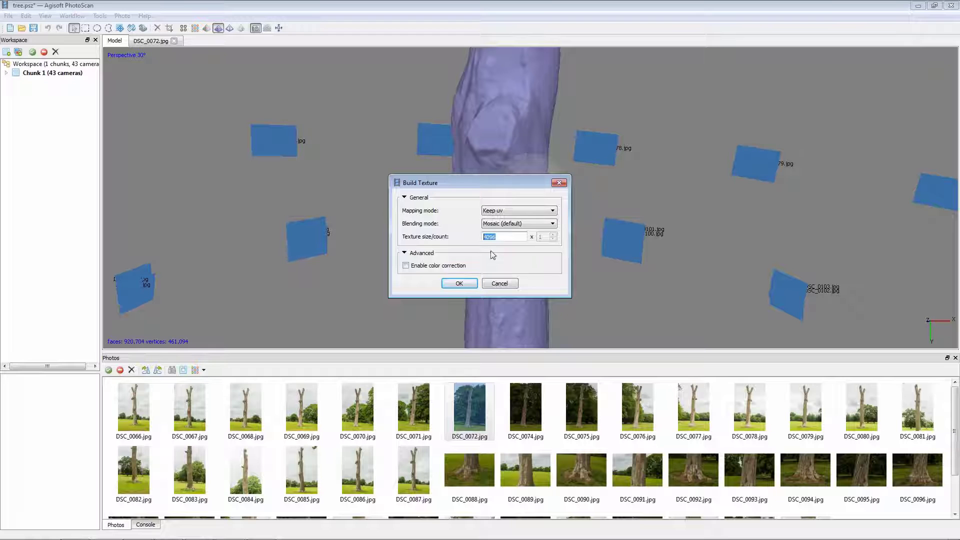
pyautogui.click(468, 286)
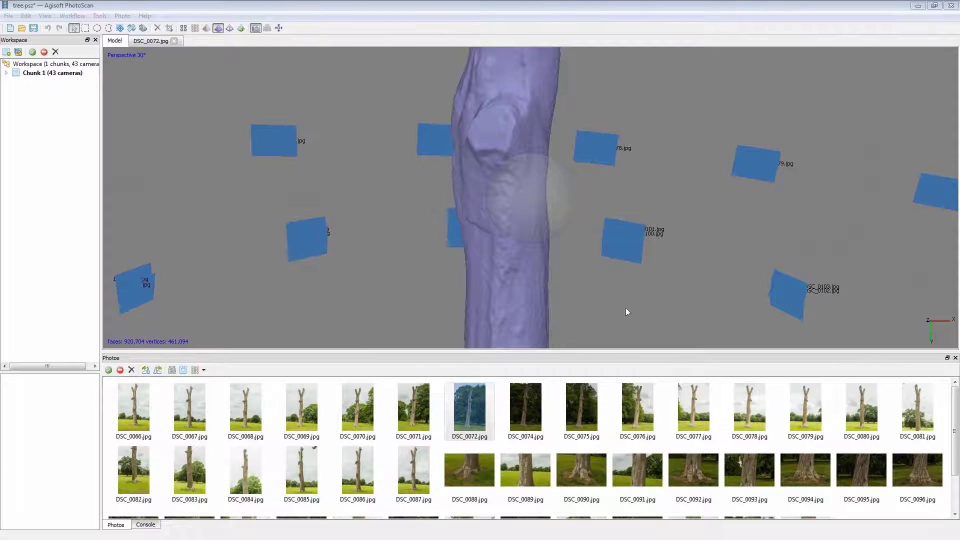
# - Show the trunk textured, enlarge the 3D view, and orbit to inspect the bark and base
pyautogui.click(241, 28)
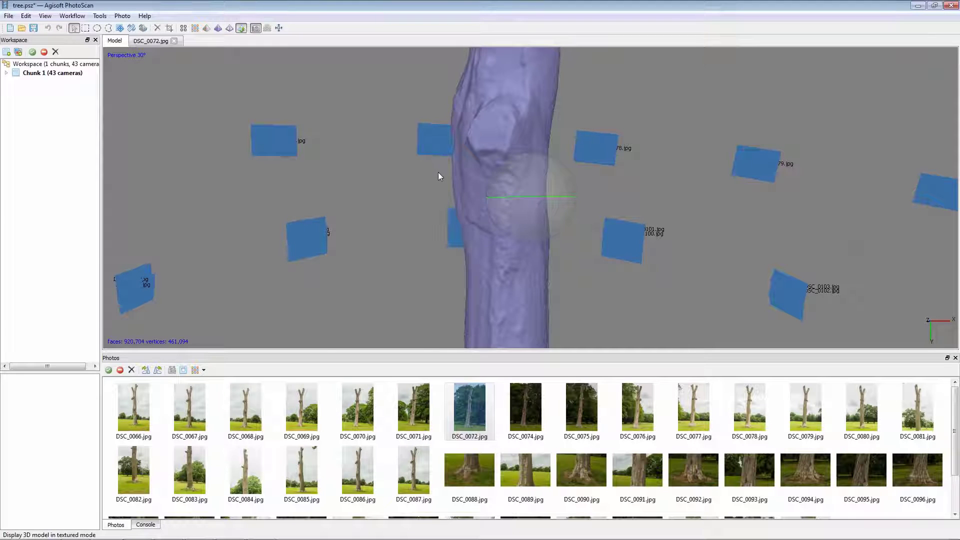
pyautogui.scroll(2, 503, 352)
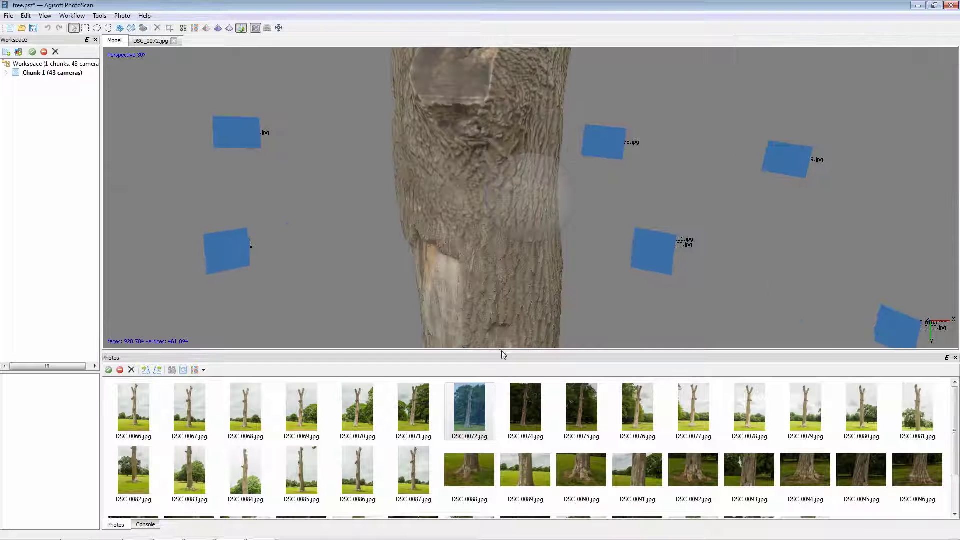
pyautogui.moveTo(501, 352); pyautogui.dragTo(504, 459)
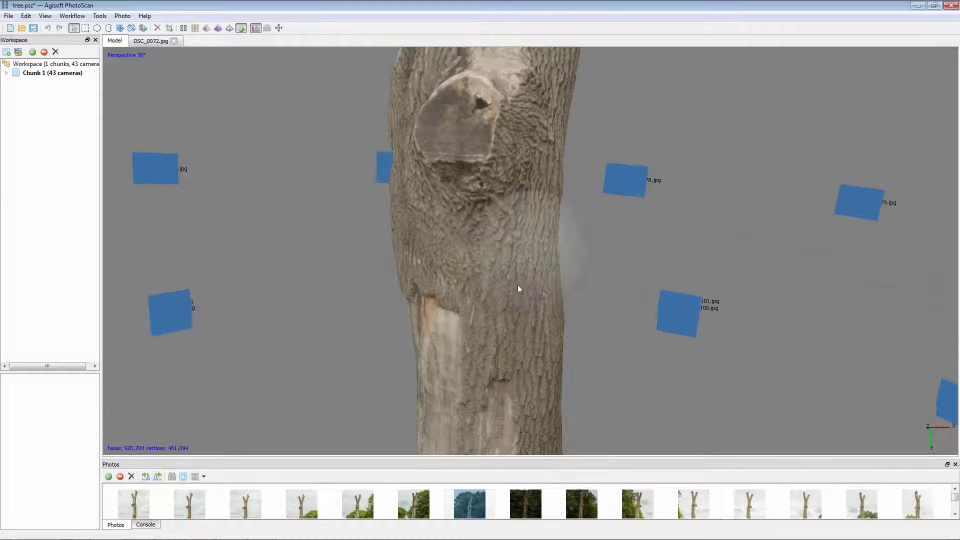
pyautogui.moveTo(549, 301); pyautogui.dragTo(651, 343)
pyautogui.scroll(5, 543, 188)
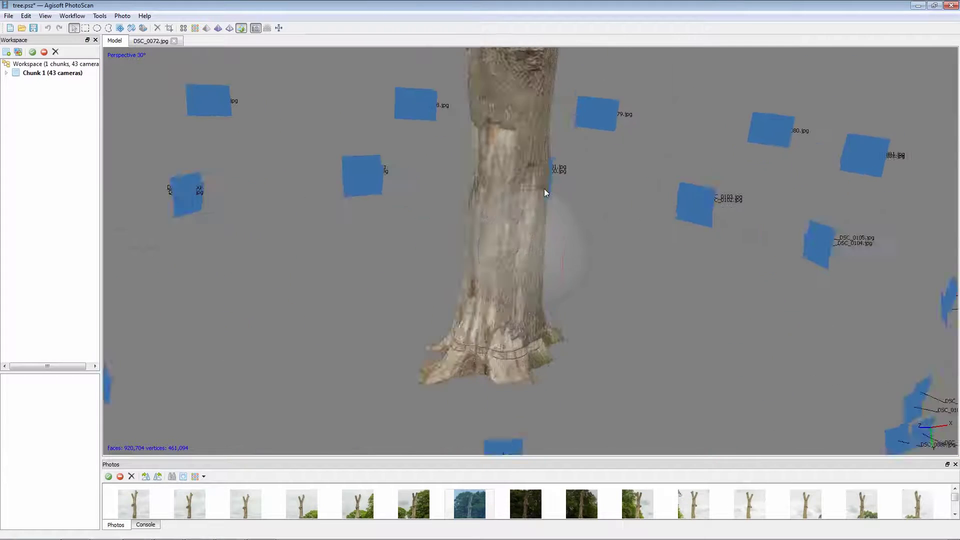
pyautogui.moveTo(516, 246); pyautogui.dragTo(466, 274)
# - Export the texture as the JPEG 'Tree1' into the Tree Export folder
pyautogui.click(99, 16)
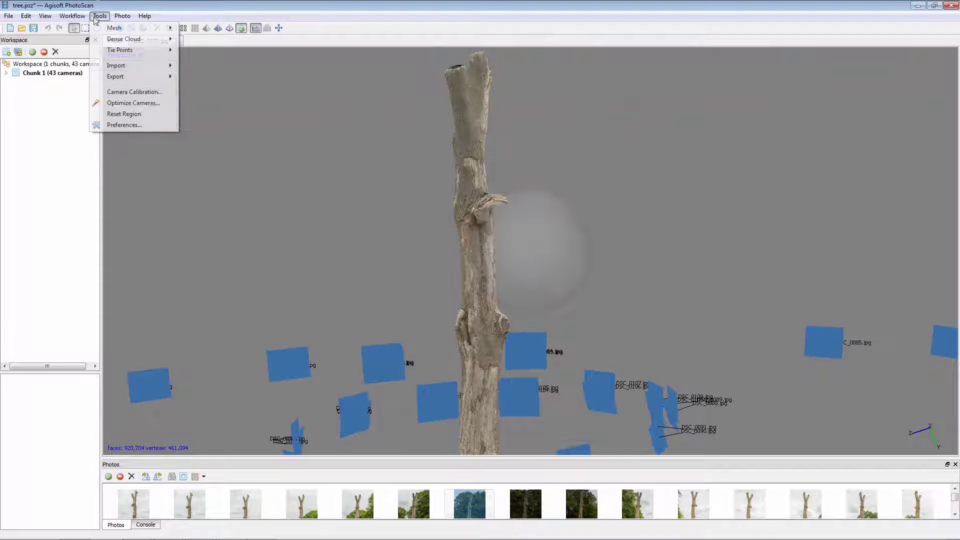
pyautogui.moveTo(152, 80)
pyautogui.click(227, 79)
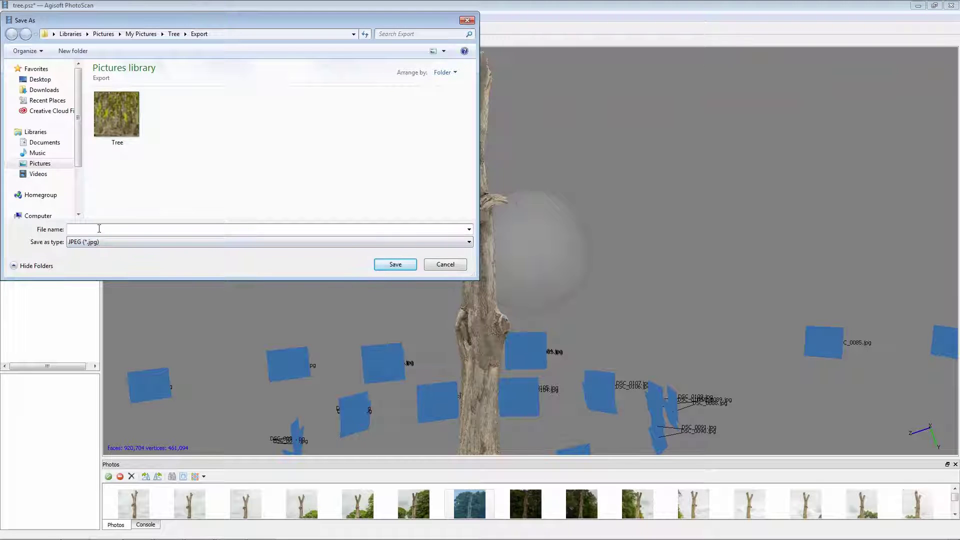
pyautogui.write('Tree1')
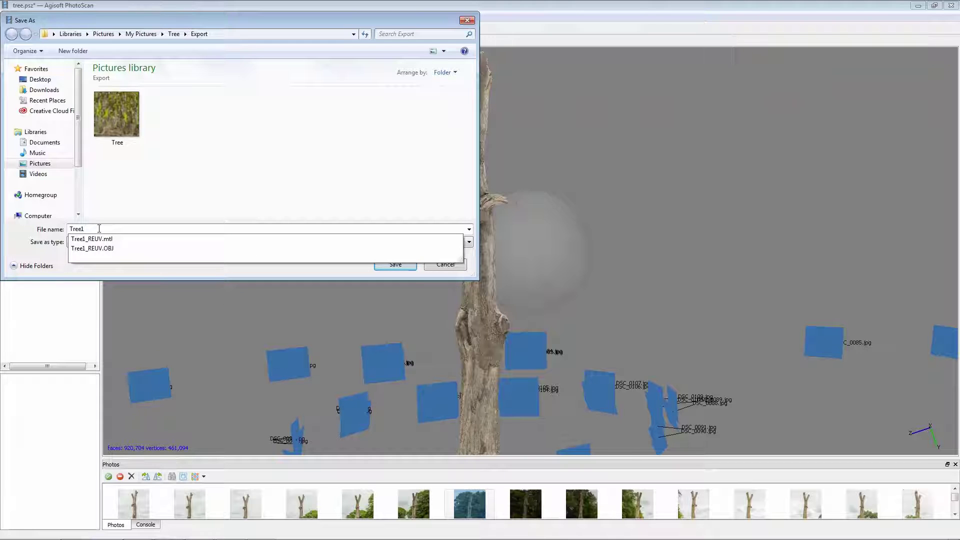
pyautogui.press('Return')
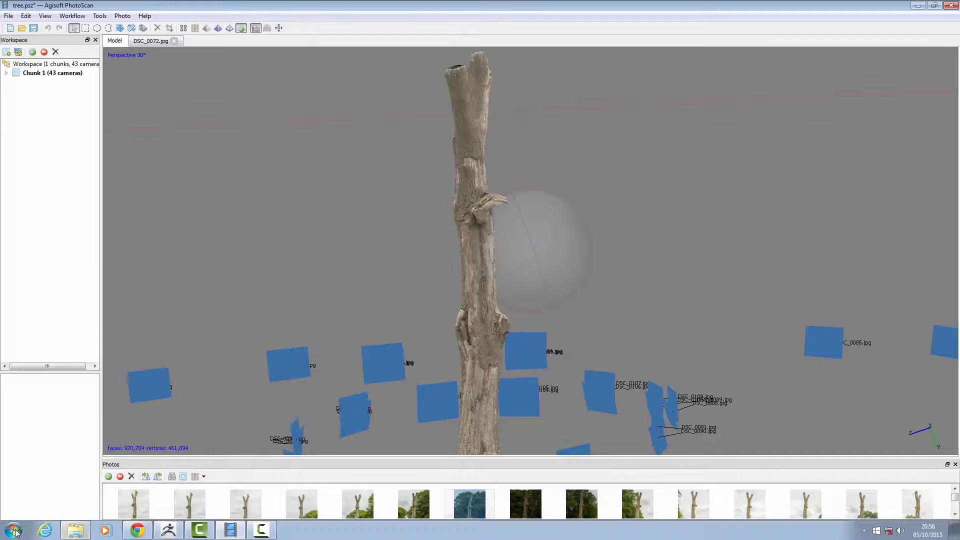
# - Browse from Pictures to Tree\Export in Explorer and select the Tree texture image
pyautogui.click(14, 529)
pyautogui.press('Escape')
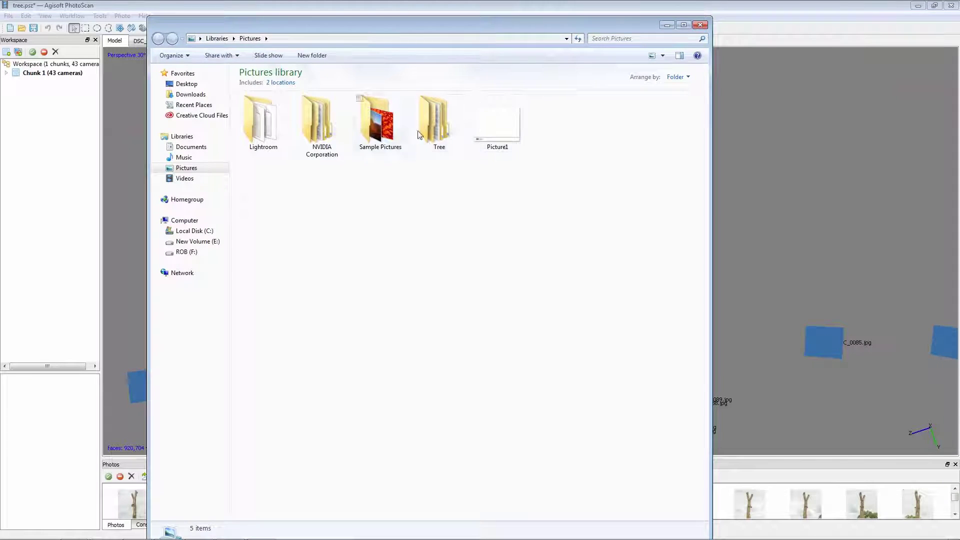
pyautogui.doubleClick(435, 122)
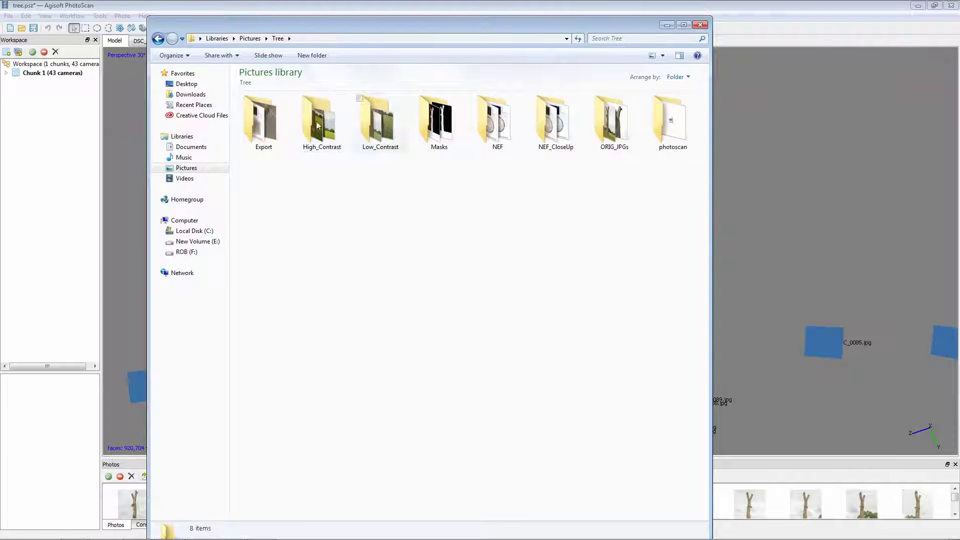
pyautogui.click(263, 122)
pyautogui.doubleClick(262, 120)
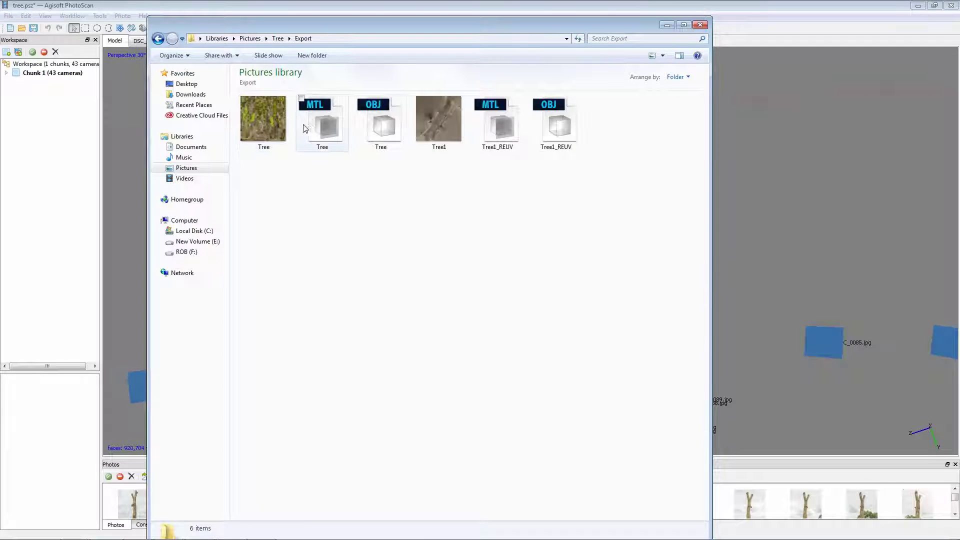
pyautogui.click(268, 118)
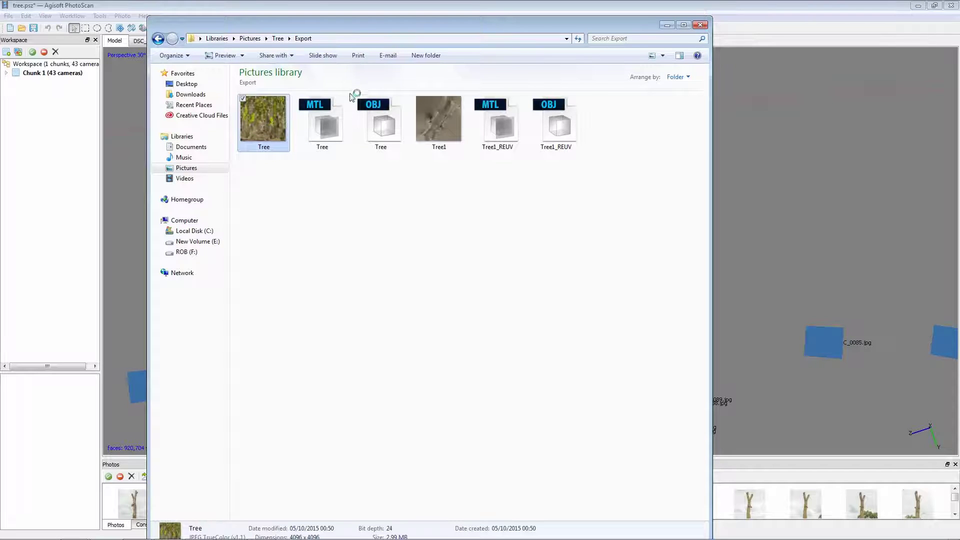
# - View the older Tree image, then open Tree1 and zoom in and out over the bark atlas
pyautogui.doubleClick(270, 114)
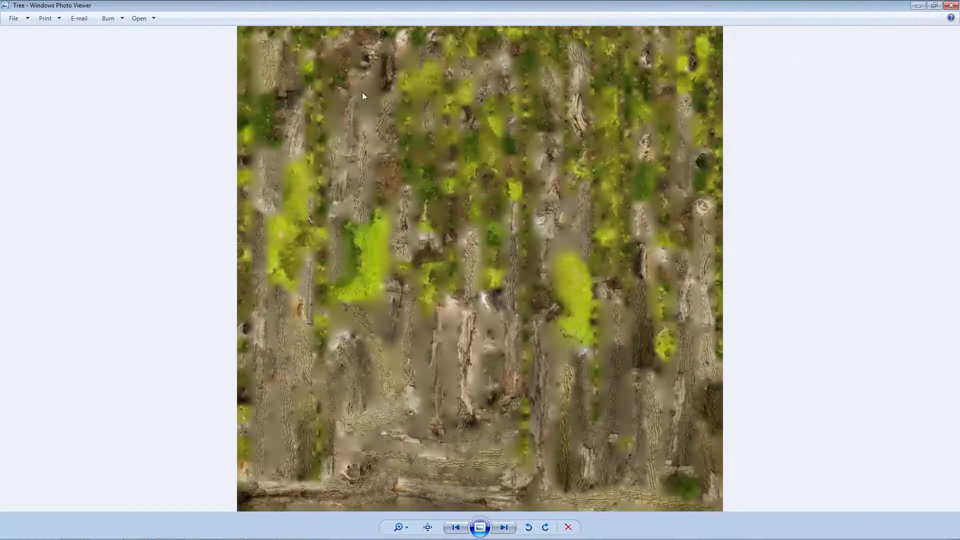
pyautogui.hotkey('alt', 'Tab')
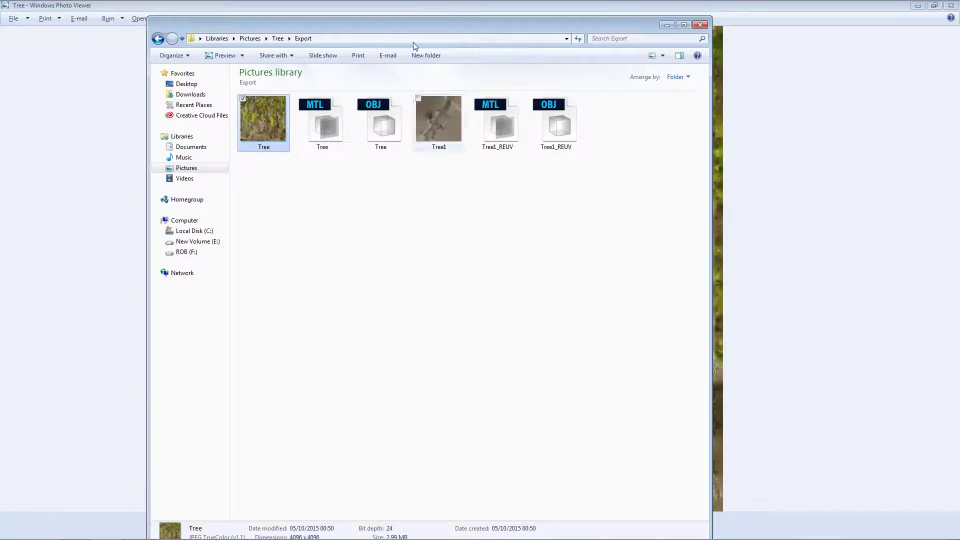
pyautogui.doubleClick(430, 118)
pyautogui.scroll(2, 571, 339)
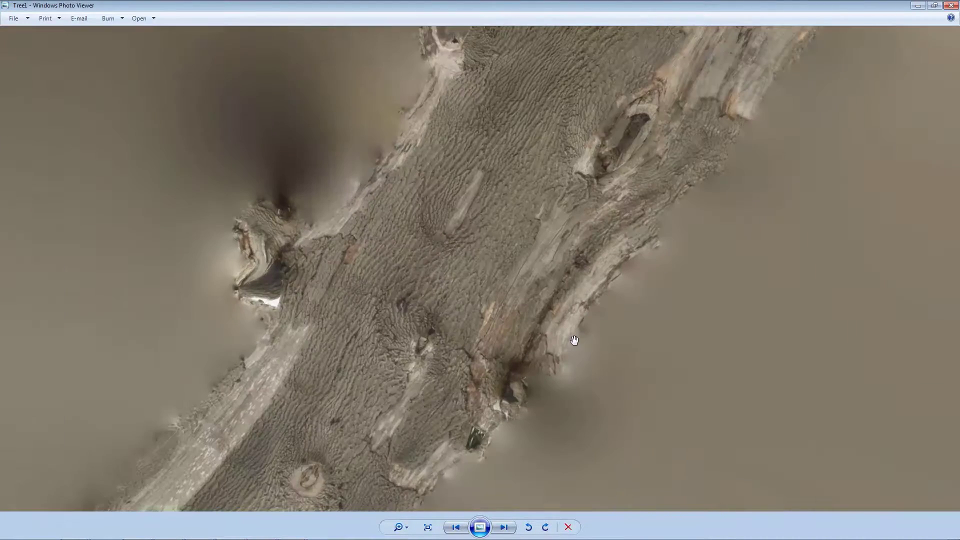
pyautogui.scroll(1, 573, 339)
pyautogui.scroll(-1, 572, 339)
pyautogui.scroll(1, 549, 327)
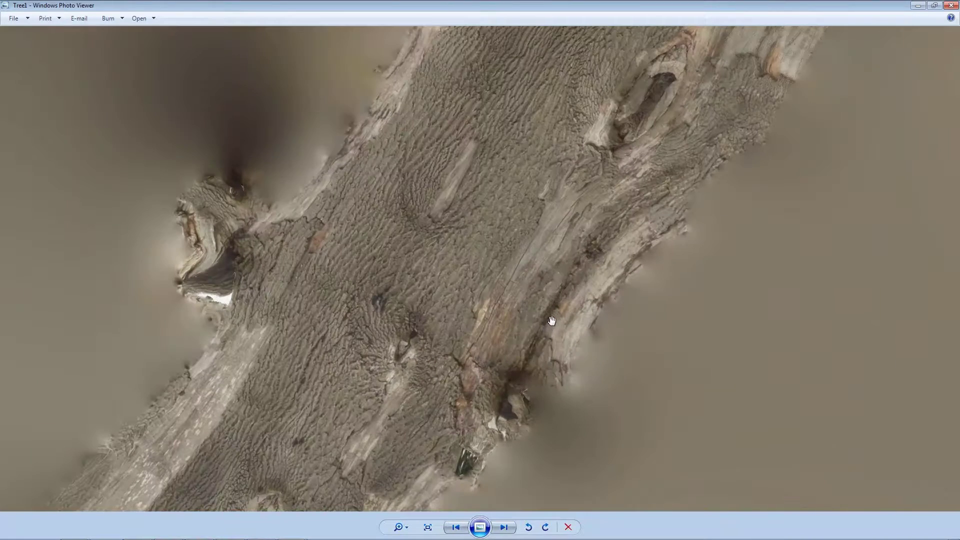
pyautogui.scroll(-3, 558, 215)
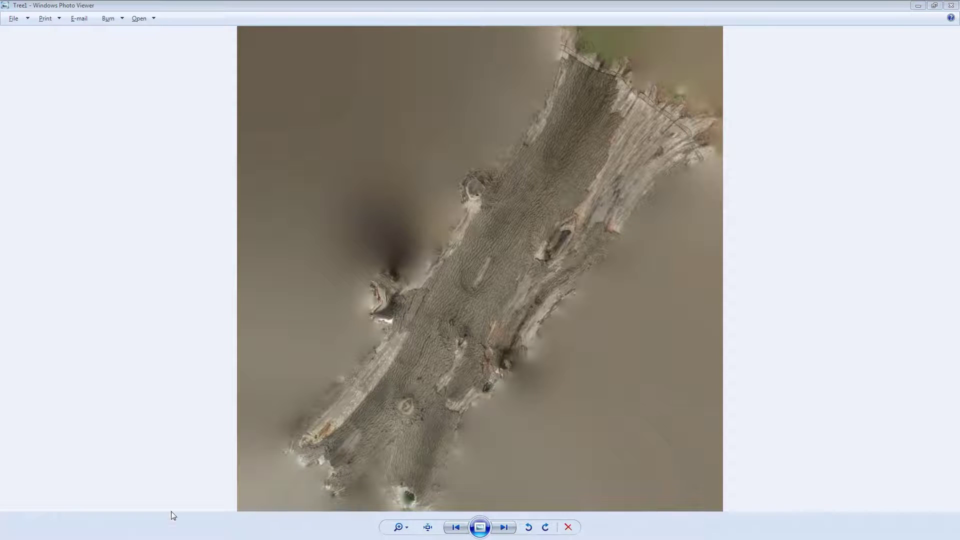
# - Import Tree1_REUV.obj from Pictures\Tree\Export into ZBrush, removing its unused vertices
pyautogui.click(10, 530)
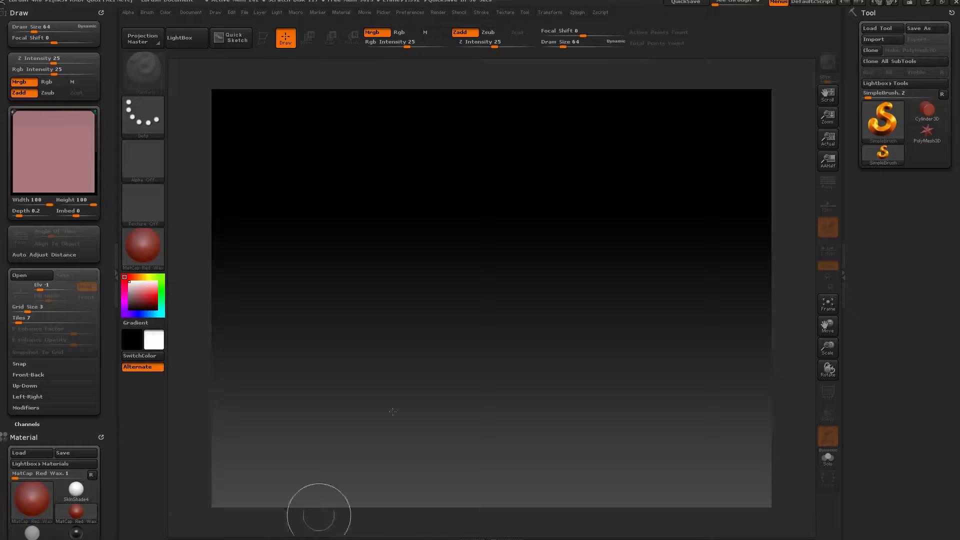
pyautogui.click(876, 39)
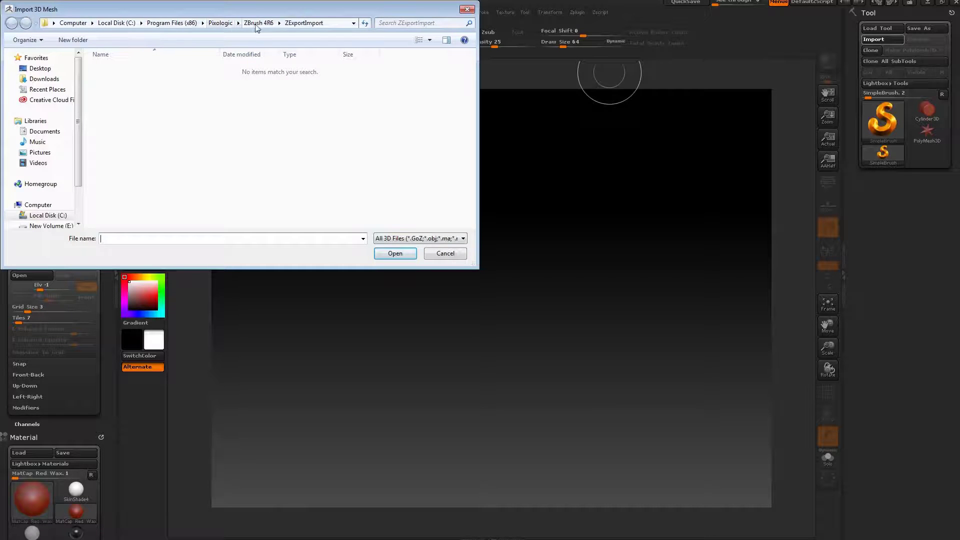
pyautogui.click(40, 152)
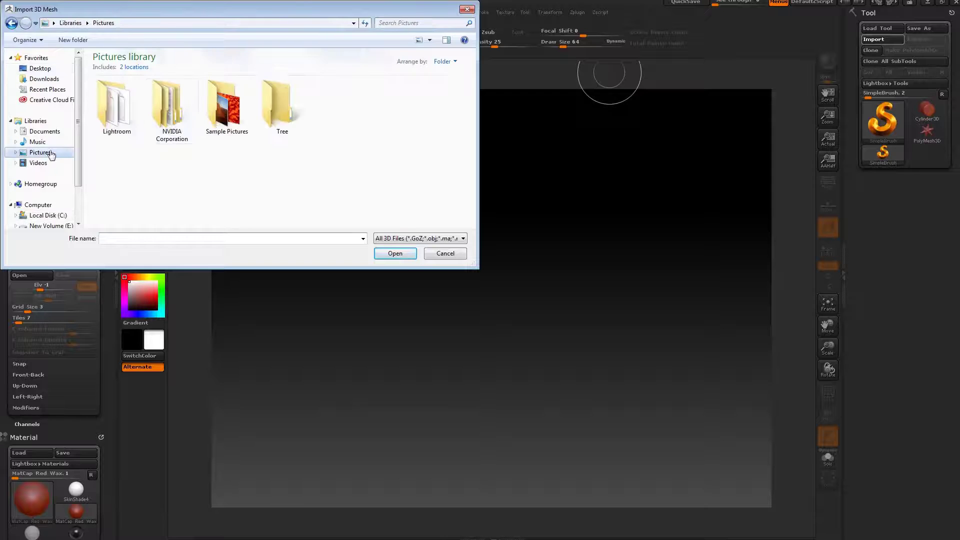
pyautogui.doubleClick(279, 124)
pyautogui.doubleClick(139, 118)
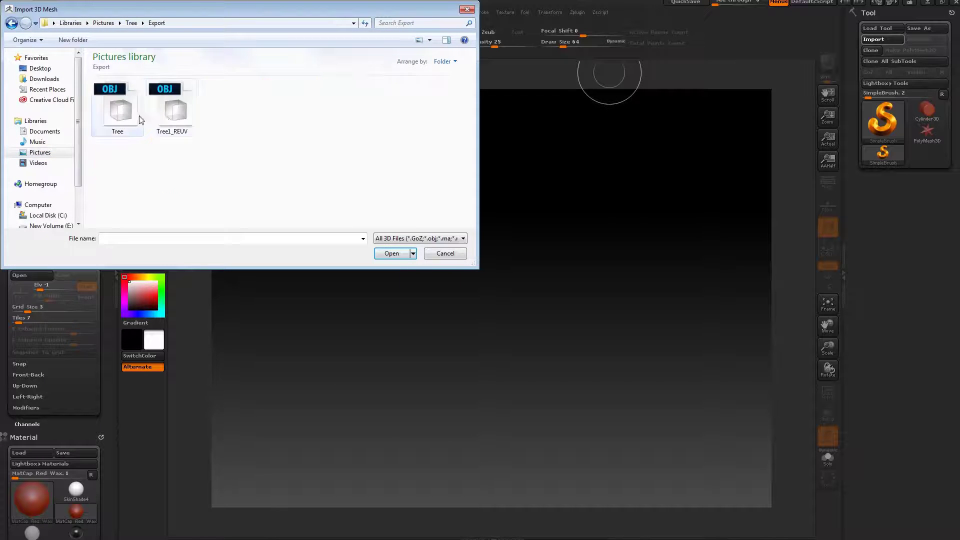
pyautogui.click(176, 112)
pyautogui.click(392, 254)
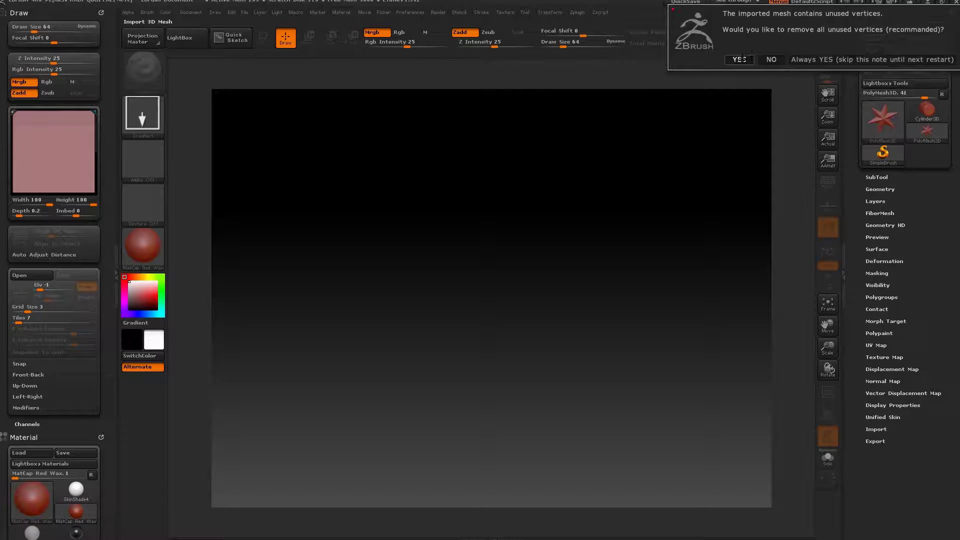
pyautogui.click(742, 60)
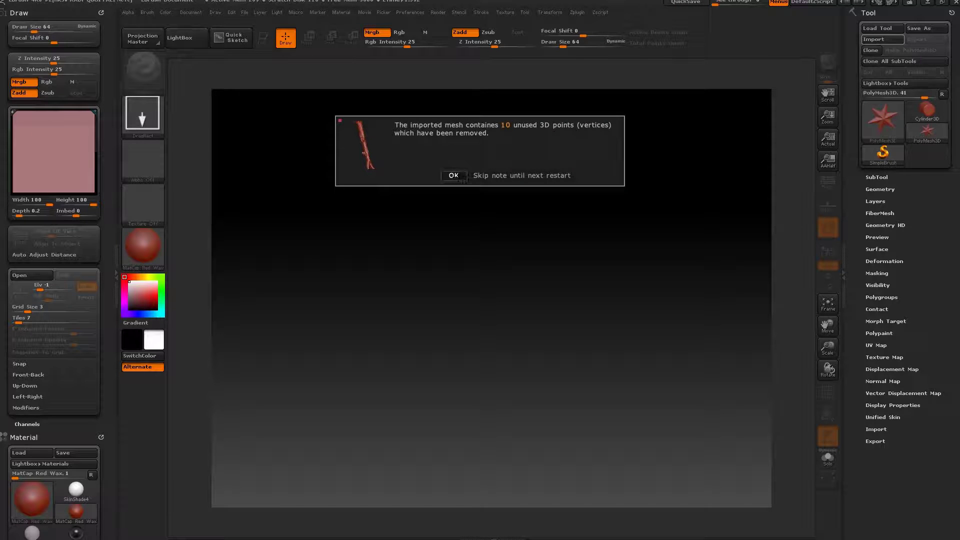
pyautogui.click(453, 175)
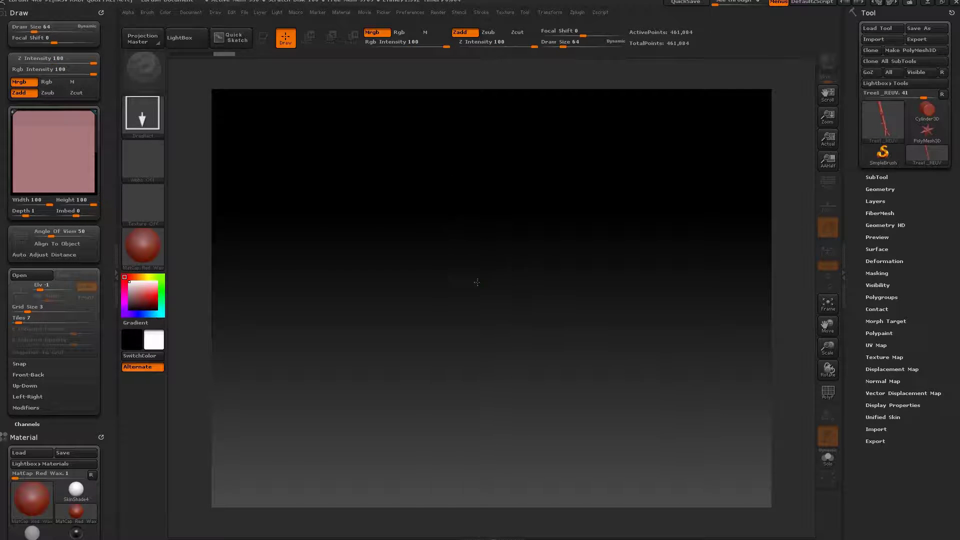
# - Draw the trunk on the canvas, enter Edit mode, and rotate it upright to show the forked top
pyautogui.moveTo(476, 281); pyautogui.dragTo(661, 425)
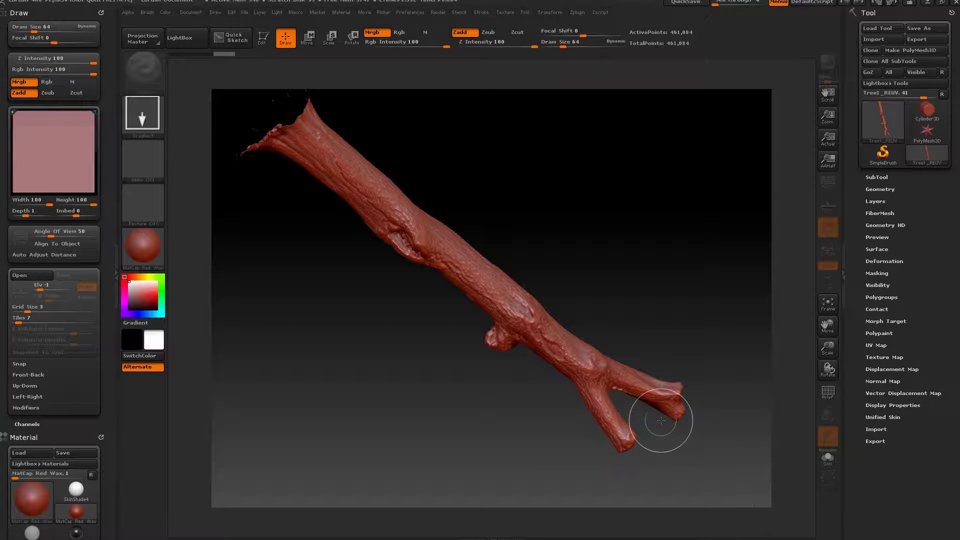
pyautogui.press('t')
pyautogui.moveTo(660, 364)
pyautogui.mouseDown()
pyautogui.moveTo(617, 139)
pyautogui.moveTo(613, 216)
pyautogui.mouseUp()
pyautogui.press('ctrl')
pyautogui.moveTo(595, 269)
pyautogui.mouseDown()
pyautogui.moveTo(564, 278)
pyautogui.moveTo(553, 193)
pyautogui.moveTo(565, 220)
pyautogui.mouseUp()
# - Import the Tree1 image from the Export folder as a ZBrush texture
pyautogui.click(504, 12)
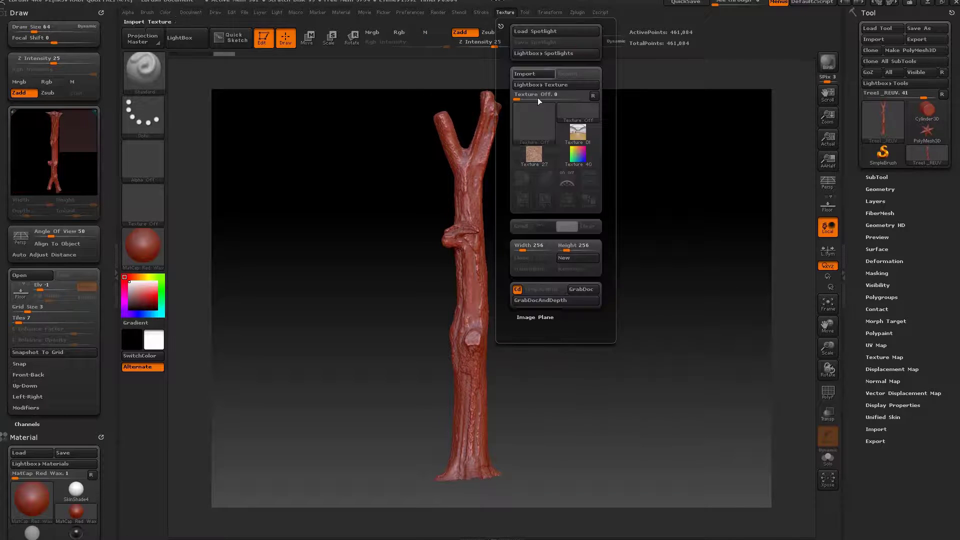
pyautogui.click(504, 12)
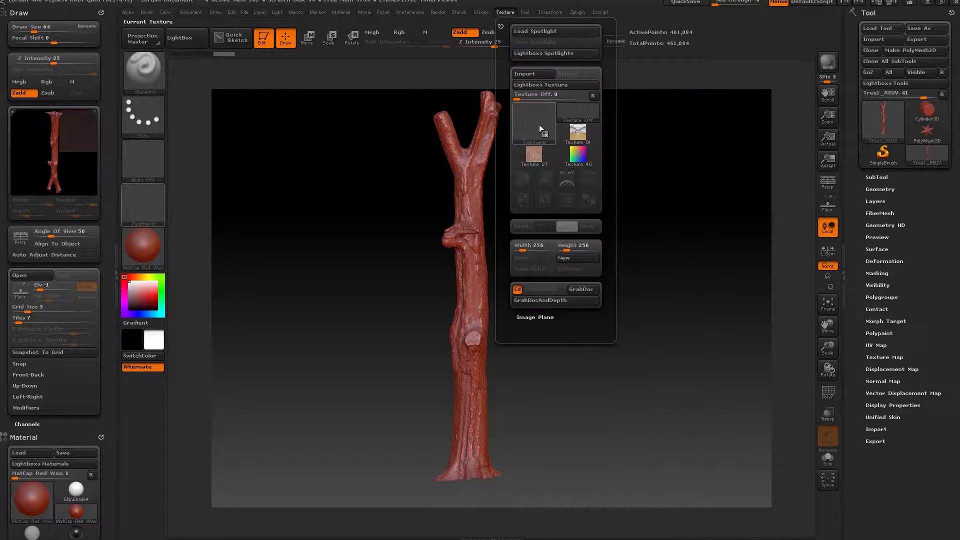
pyautogui.click(529, 74)
pyautogui.click(173, 108)
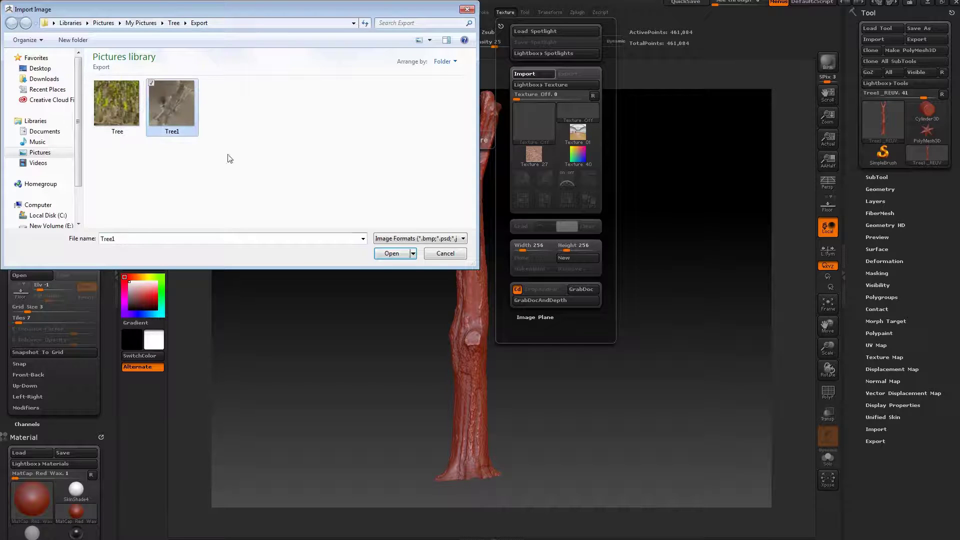
pyautogui.click(392, 254)
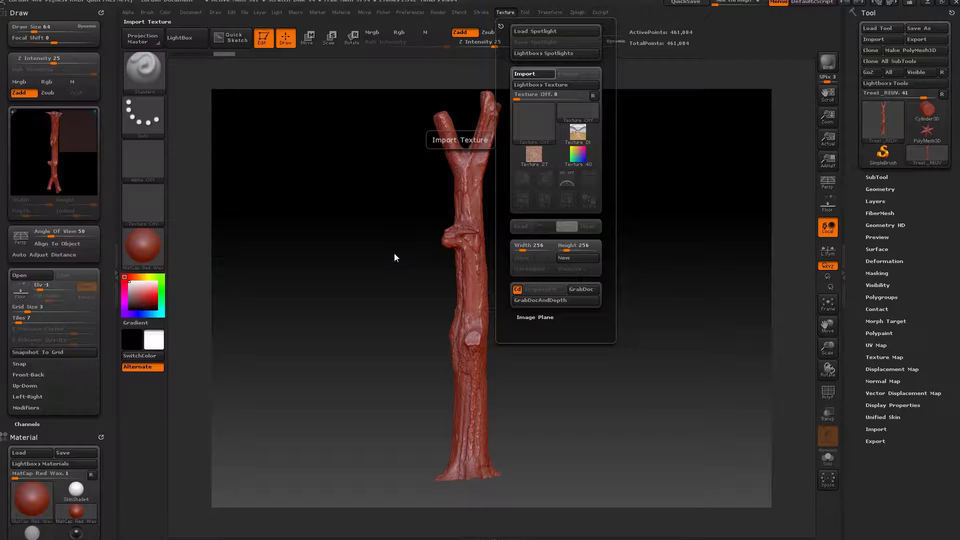
# - Make Tree1 the current texture from the texture Quick Pick list
pyautogui.click(506, 12)
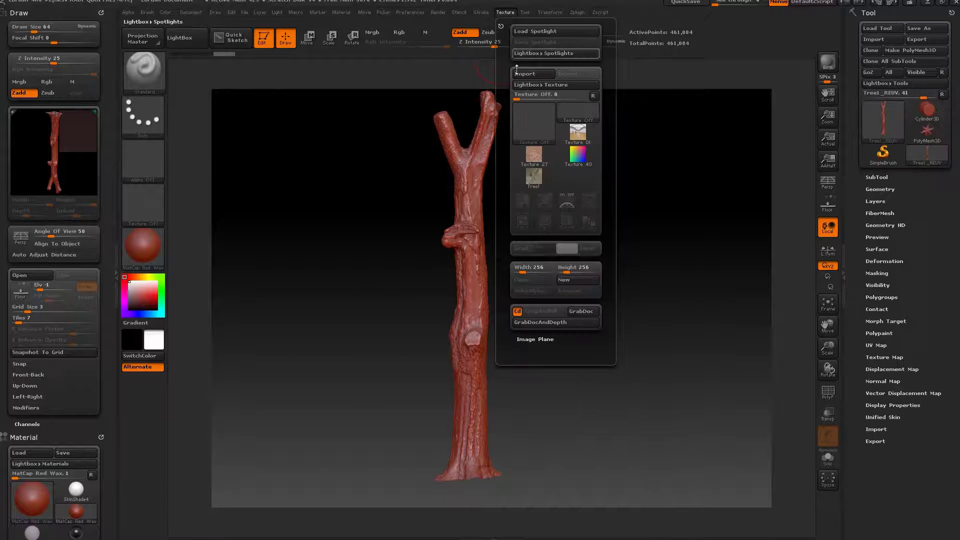
pyautogui.moveTo(535, 182)
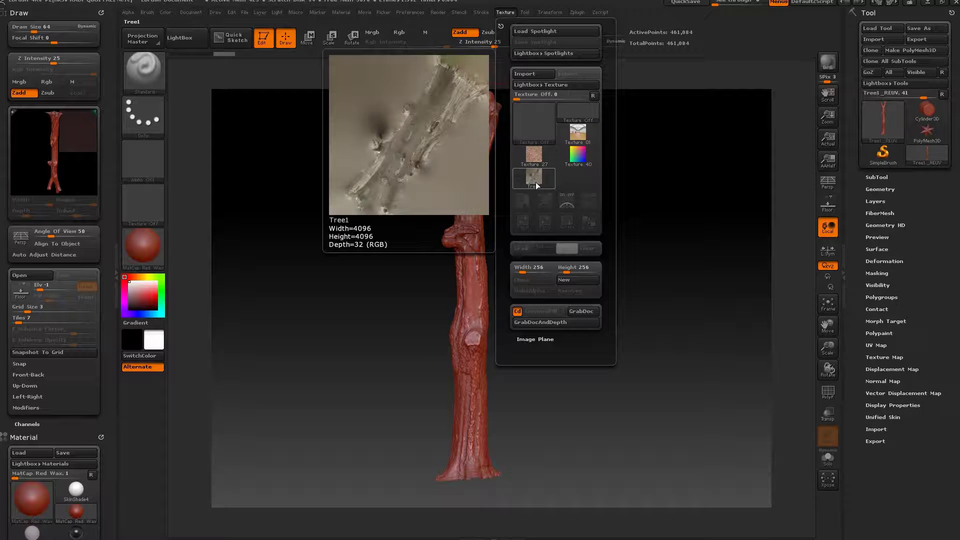
pyautogui.click(532, 133)
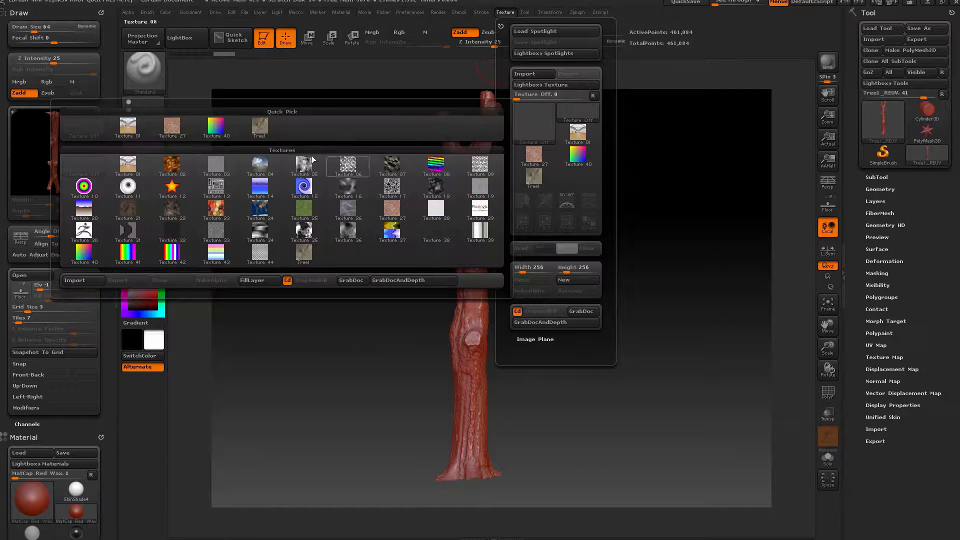
pyautogui.click(260, 127)
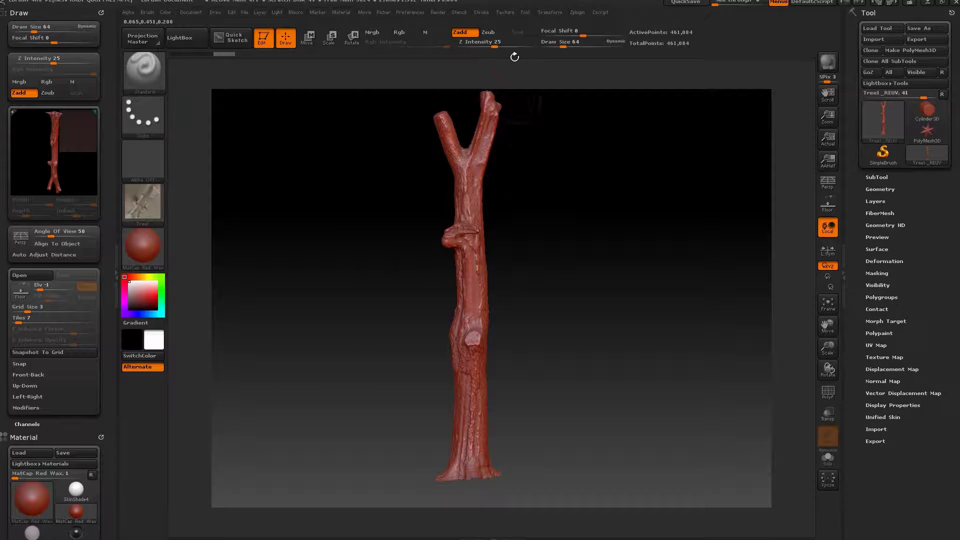
# - Assign Tree1 as the trunk's texture map in Tool > Texture Map
pyautogui.click(505, 11)
pyautogui.click(885, 357)
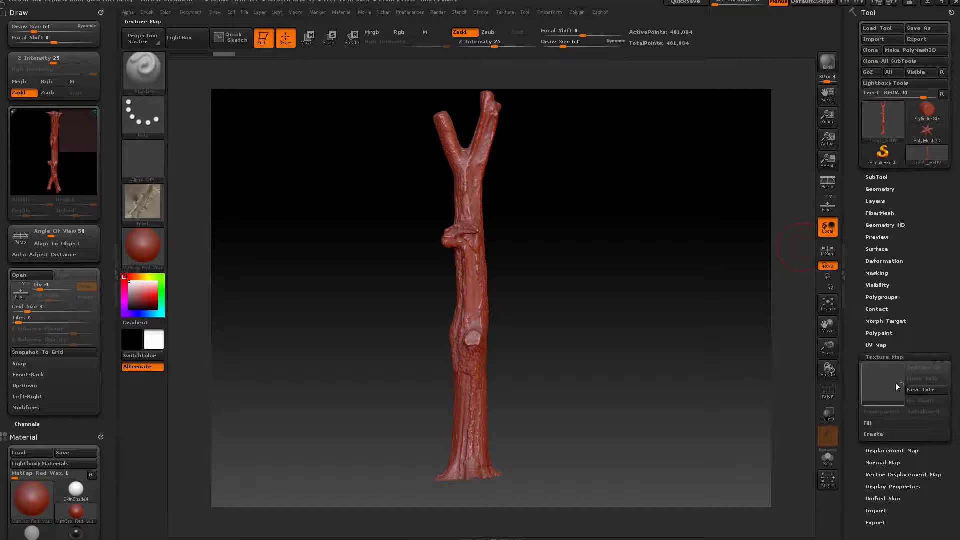
pyautogui.click(890, 394)
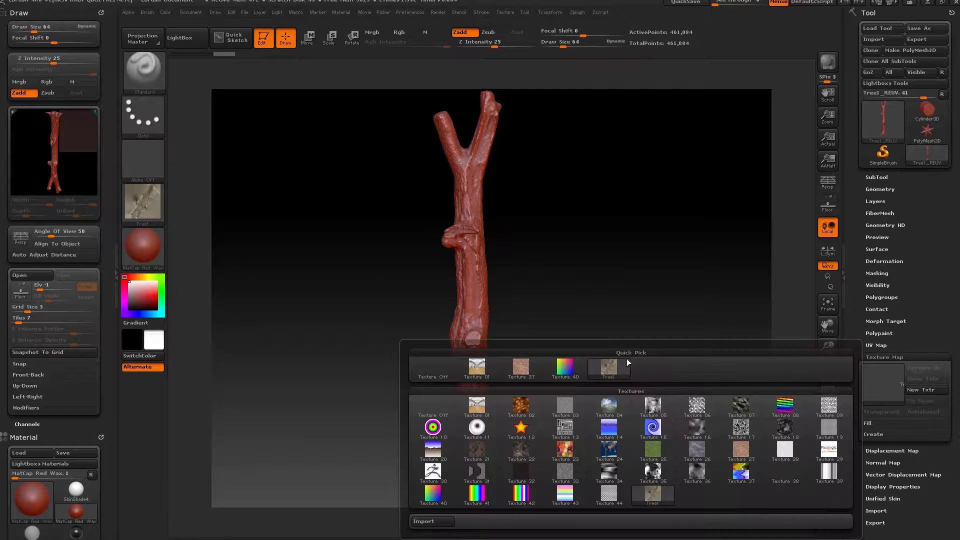
pyautogui.click(609, 367)
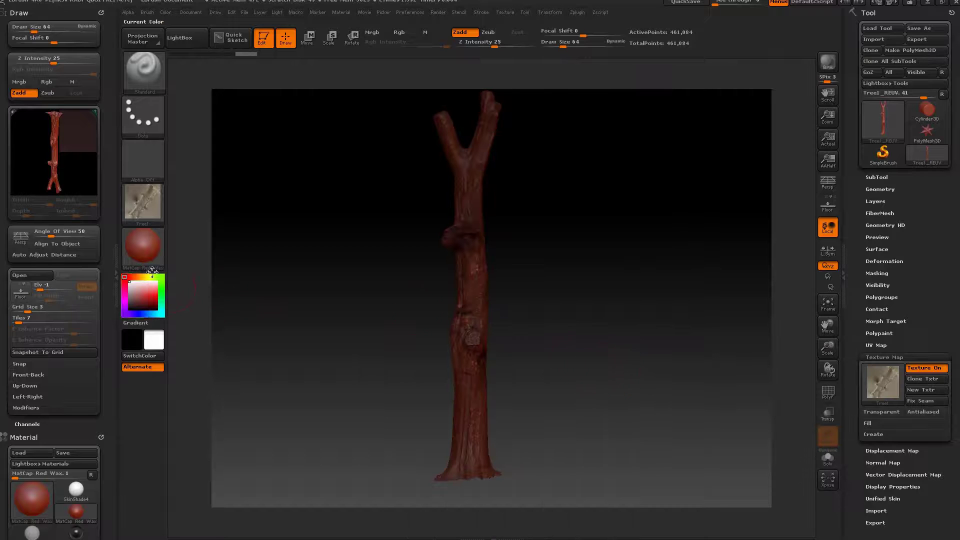
# - Switch the material to Flat Color to view the textured trunk
pyautogui.click(142, 245)
pyautogui.click(200, 398)
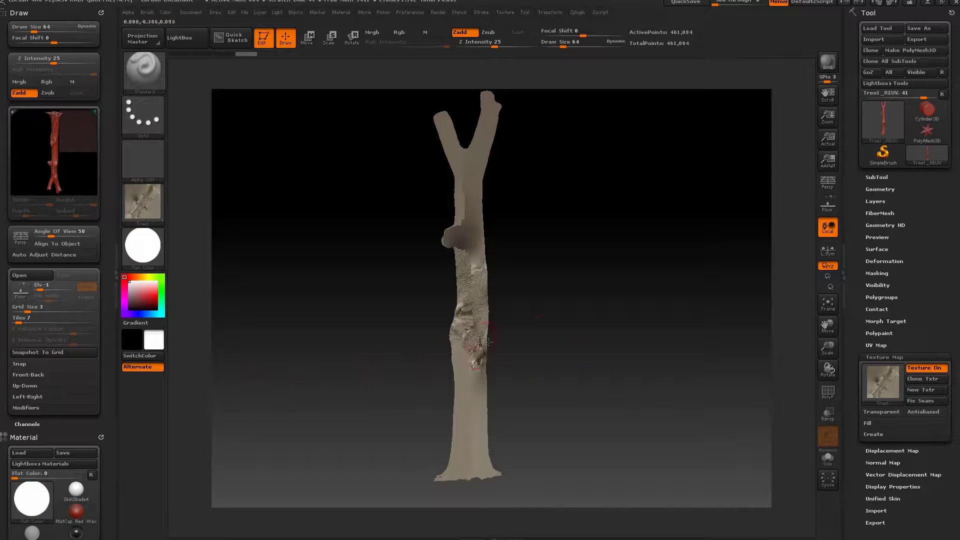
pyautogui.moveTo(555, 346)
pyautogui.keyDown('alt'); pyautogui.mouseDown()
pyautogui.moveTo(573, 287)
pyautogui.moveTo(563, 293)
pyautogui.moveTo(593, 287)
pyautogui.moveTo(550, 300)
pyautogui.moveTo(533, 291)
pyautogui.moveTo(575, 299)
pyautogui.mouseUp(); pyautogui.keyUp('alt')
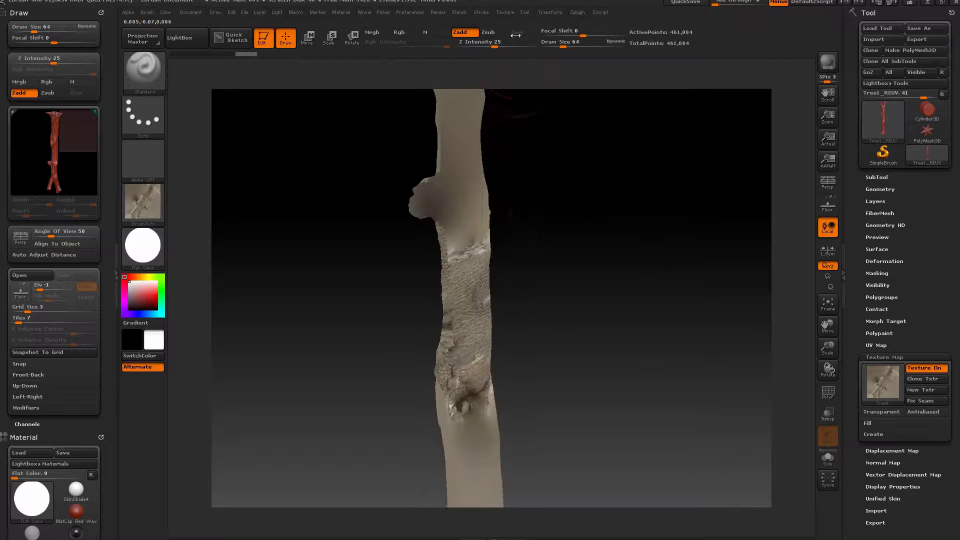
# - Flip the Tree1 texture vertically and apply the flipped BrushTxtr texture to the trunk
pyautogui.click(505, 13)
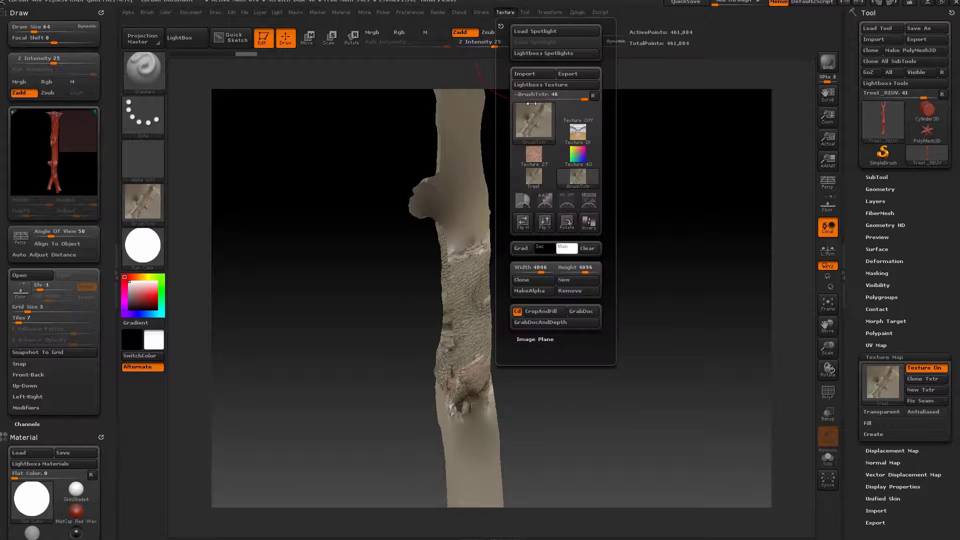
pyautogui.click(545, 223)
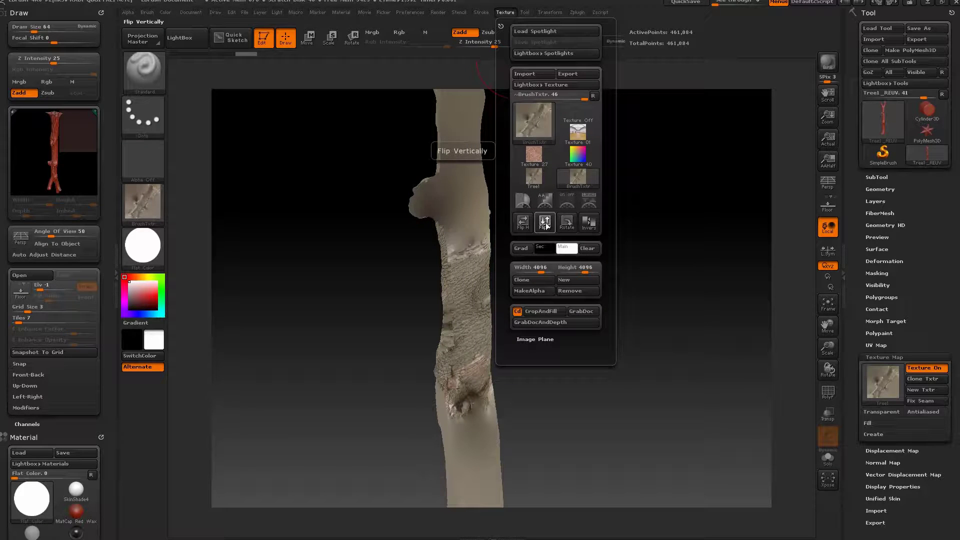
pyautogui.click(872, 395)
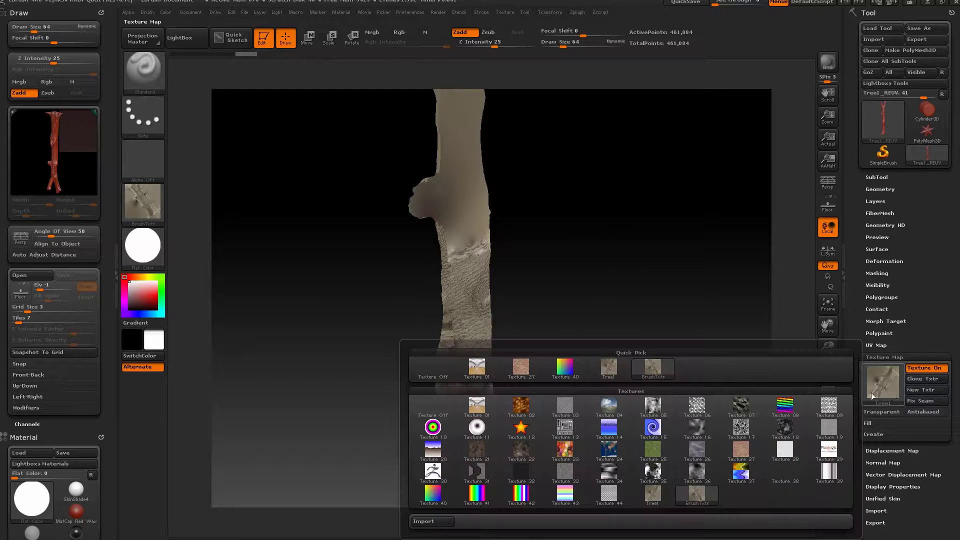
pyautogui.click(656, 370)
pyautogui.moveTo(518, 310)
pyautogui.mouseDown()
pyautogui.moveTo(589, 317)
pyautogui.moveTo(537, 290)
pyautogui.moveTo(565, 320)
pyautogui.moveTo(553, 316)
pyautogui.moveTo(541, 280)
pyautogui.moveTo(520, 332)
pyautogui.moveTo(514, 326)
pyautogui.moveTo(529, 310)
pyautogui.moveTo(520, 304)
pyautogui.mouseUp()
pyautogui.keyDown('alt'); pyautogui.moveTo(555, 365); pyautogui.dragTo(606, 343); pyautogui.keyUp('alt')
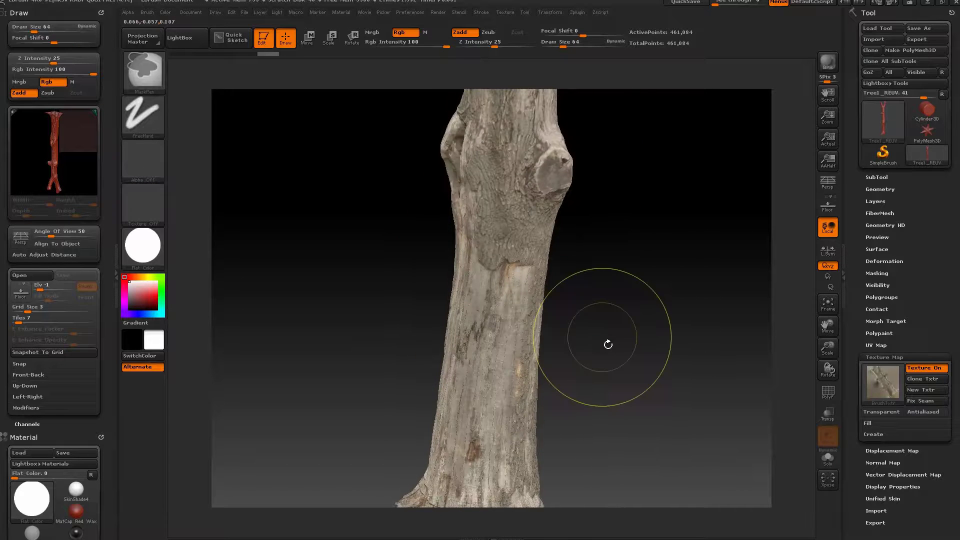
# - Turn on PolyF to overlay the wireframe and inspect the trunk from several angles
pyautogui.moveTo(605, 237); pyautogui.dragTo(631, 296)
pyautogui.moveTo(567, 314)
pyautogui.mouseDown()
pyautogui.moveTo(590, 300)
pyautogui.moveTo(615, 302)
pyautogui.moveTo(574, 292)
pyautogui.moveTo(593, 316)
pyautogui.moveTo(538, 368)
pyautogui.moveTo(703, 358)
pyautogui.moveTo(653, 347)
pyautogui.moveTo(762, 365)
pyautogui.mouseUp()
pyautogui.press('ctrl')
pyautogui.click(828, 392)
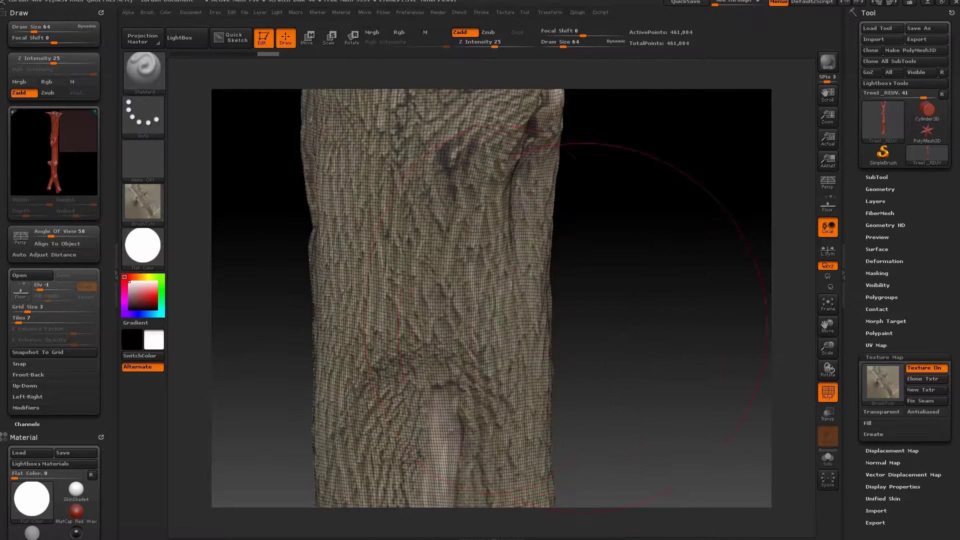
pyautogui.moveTo(650, 350); pyautogui.dragTo(443, 317)
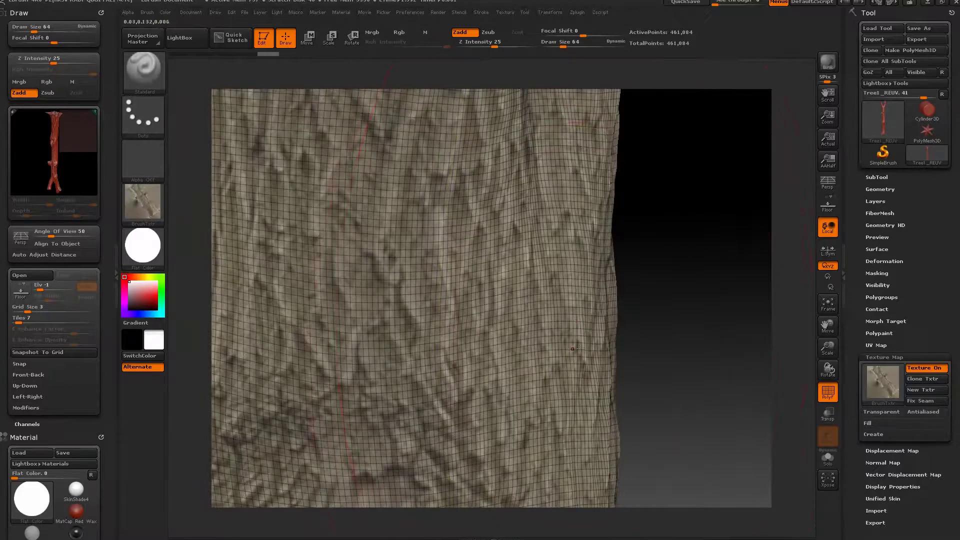
pyautogui.moveTo(578, 349); pyautogui.dragTo(671, 262)
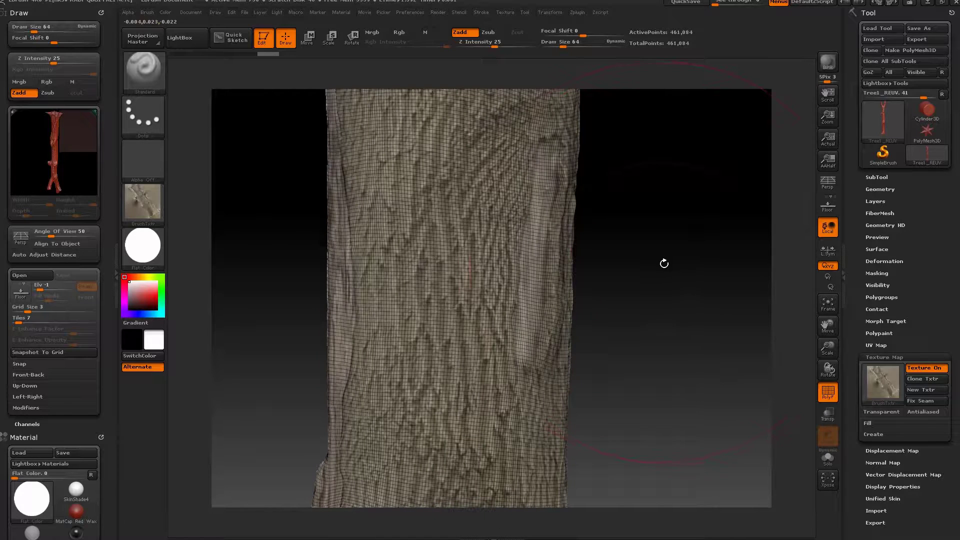